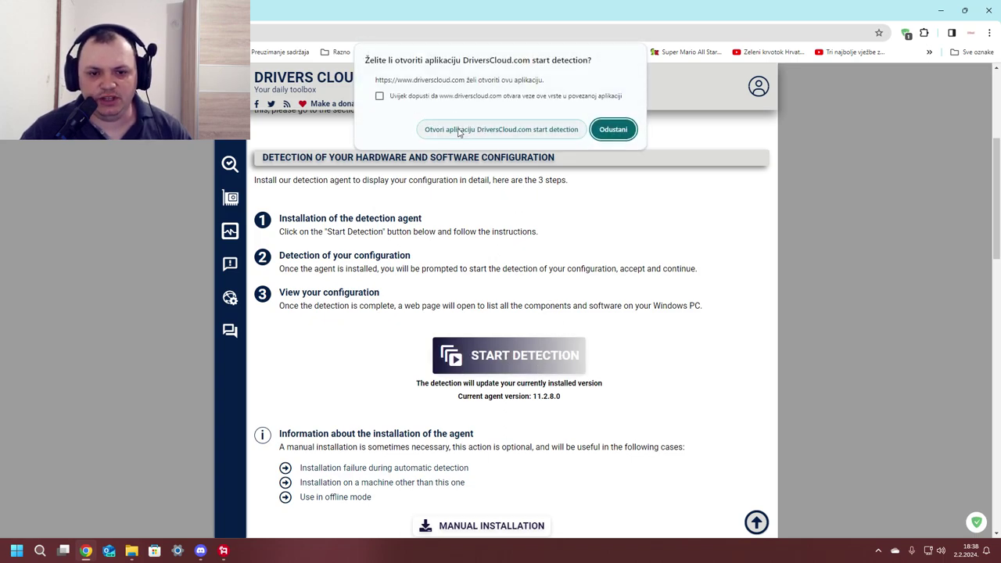
- Always allow driverscloud.com to open its detection agent and launch a driver detection
{"action": "left_click", "coordinate": [390, 97]}
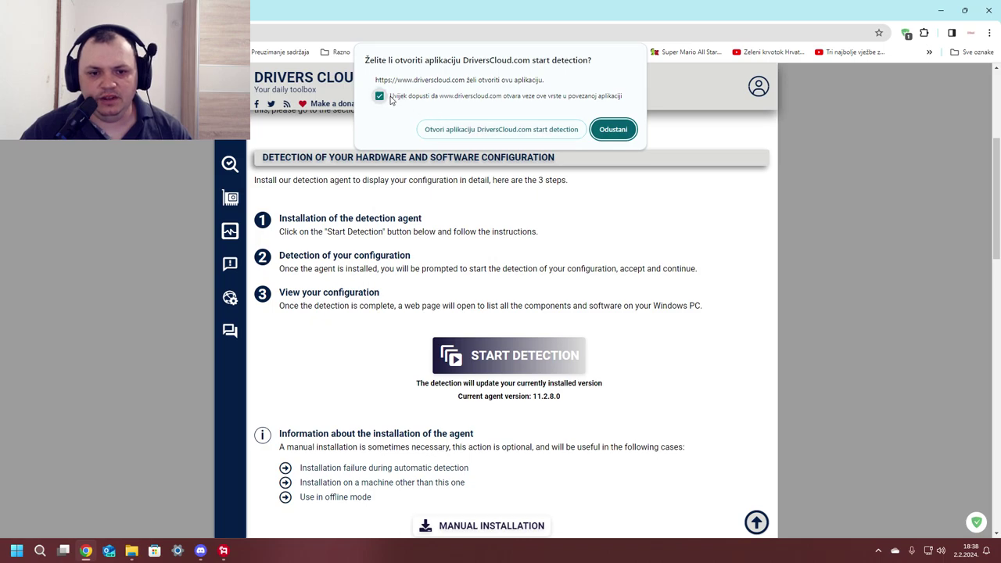
{"action": "left_click", "coordinate": [483, 131]}
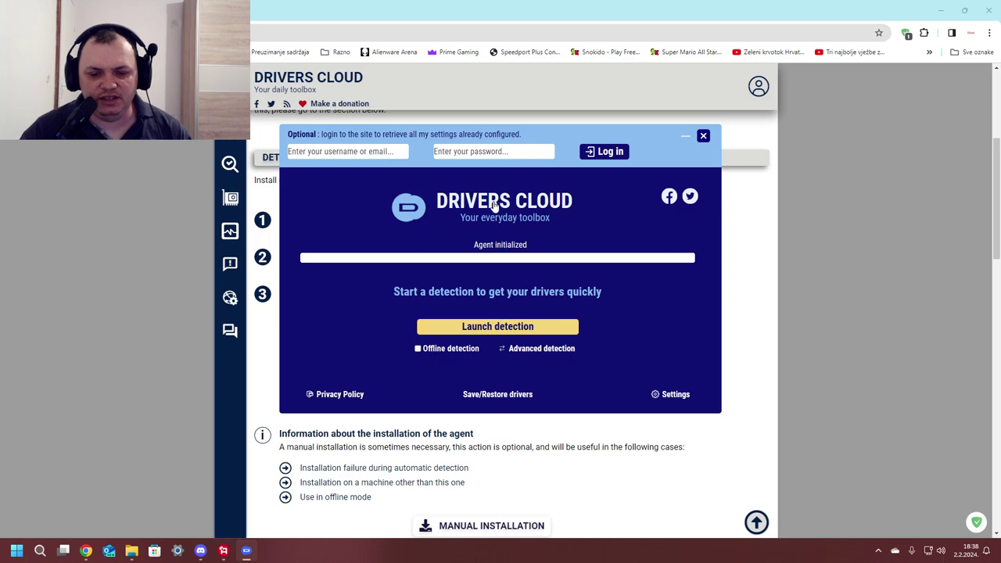
{"action": "left_click_drag", "start_coordinate": [573, 132], "coordinate": [576, 132]}
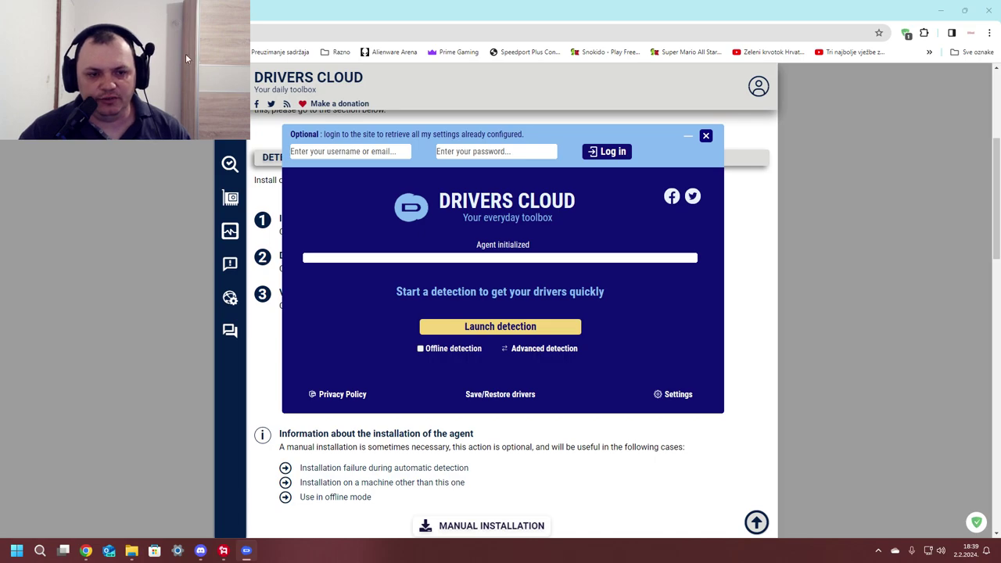
{"action": "left_click", "coordinate": [487, 331]}
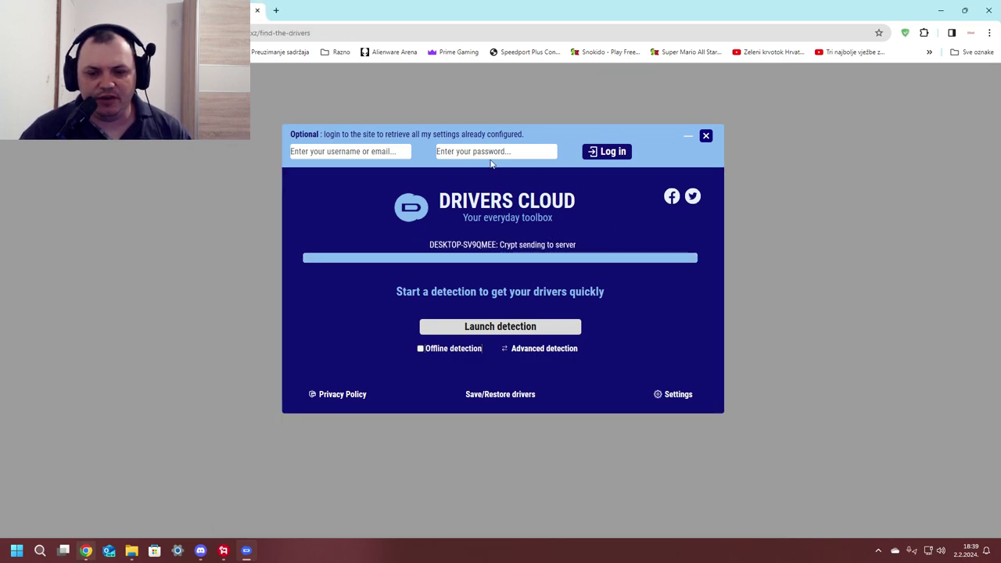
- Review the available drivers in the Multimedia PCI Cards and PCI Cards categories
{"action": "scroll", "coordinate": [383, 160], "scroll_direction": "down", "scroll_amount": 2}
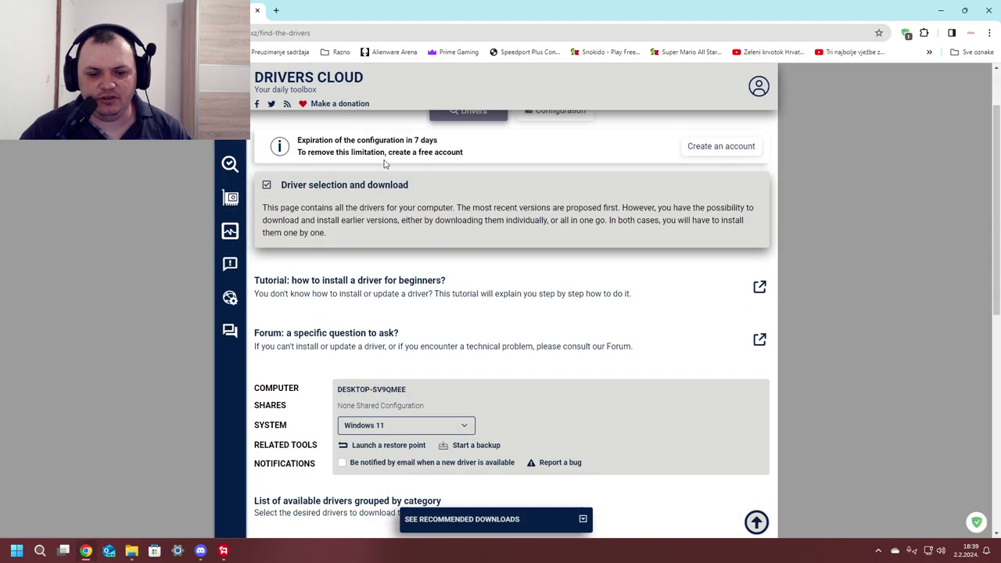
{"action": "scroll", "coordinate": [384, 157], "scroll_direction": "down", "scroll_amount": 4}
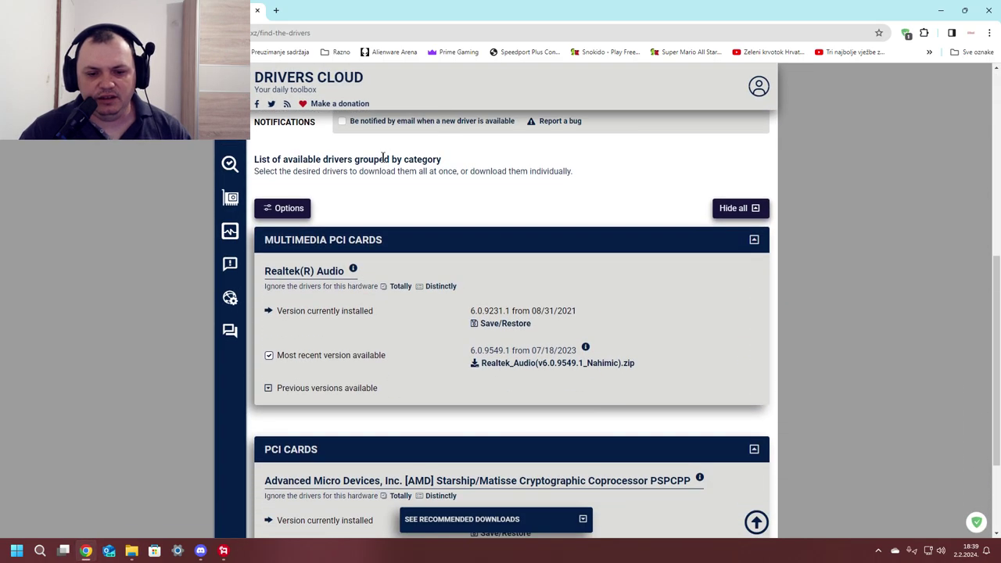
{"action": "scroll", "coordinate": [432, 157], "scroll_direction": "down", "scroll_amount": 1}
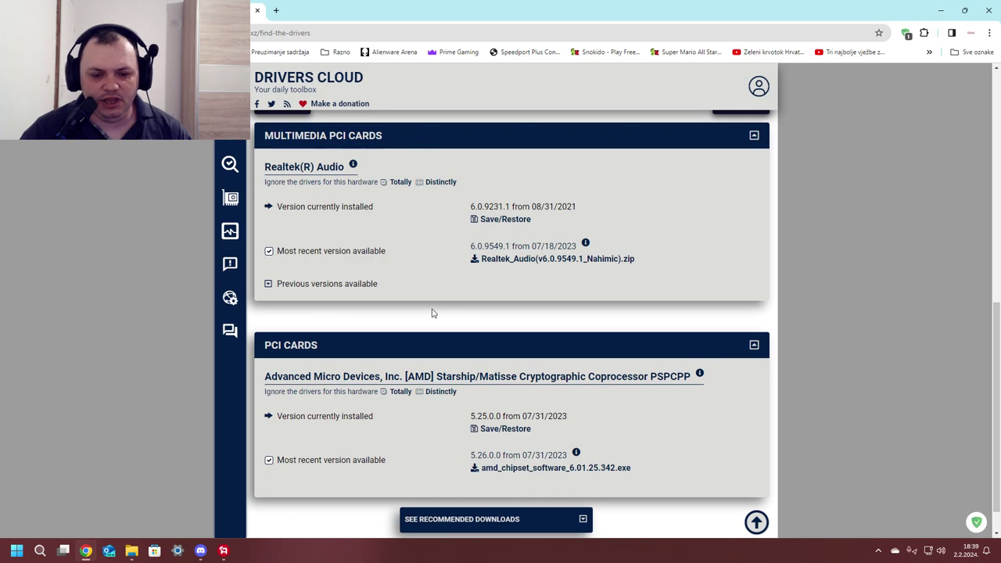
{"action": "scroll", "coordinate": [406, 303], "scroll_direction": "up", "scroll_amount": 1}
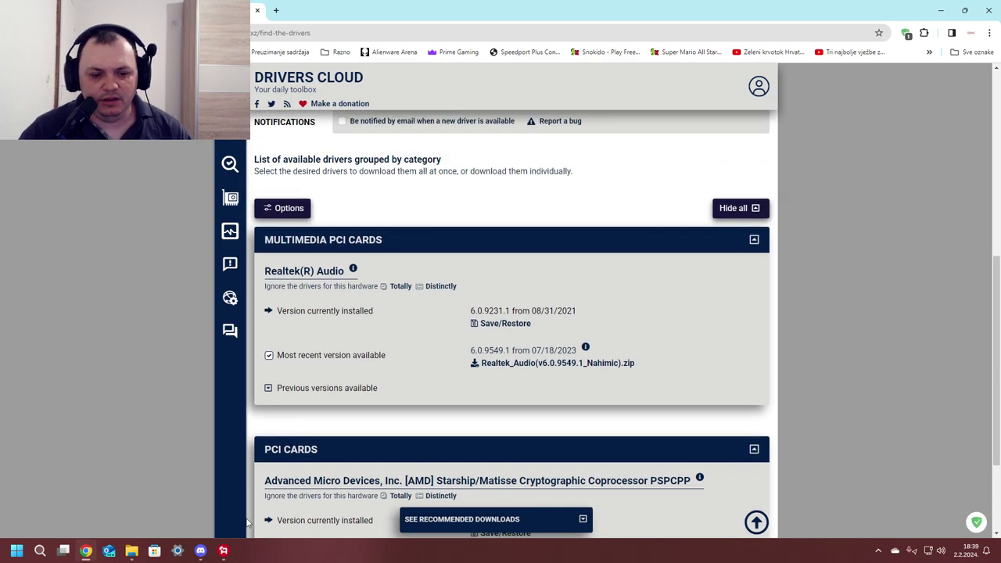
- Switch to Discord and close it
{"action": "left_click", "coordinate": [200, 550]}
{"action": "left_click", "coordinate": [844, 112]}
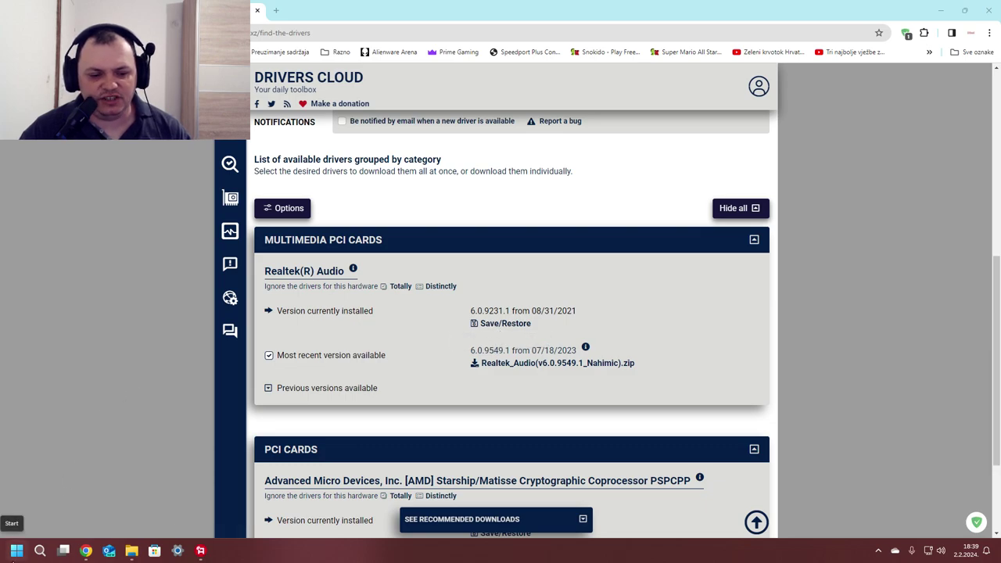
{"action": "left_click", "coordinate": [16, 550]}
{"action": "scroll", "coordinate": [169, 289], "scroll_direction": "down", "scroll_amount": 2}
{"action": "left_click", "coordinate": [49, 242]}
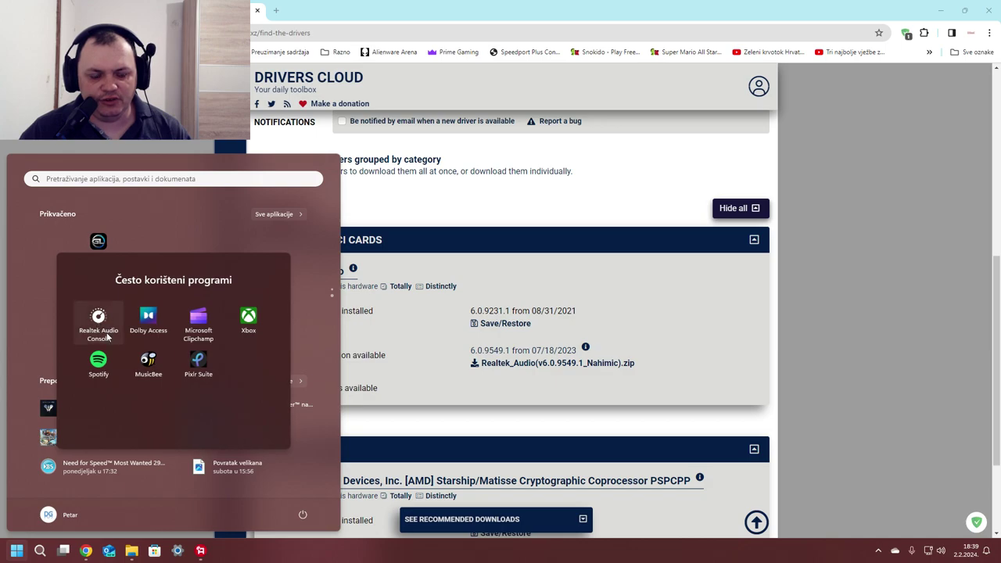
{"action": "left_click", "coordinate": [572, 297]}
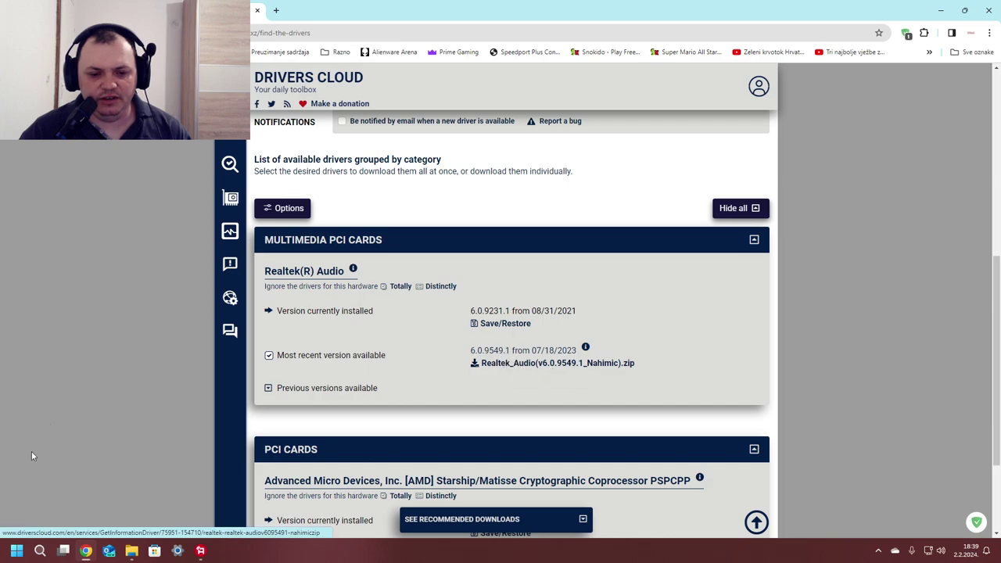
{"action": "left_click", "coordinate": [10, 552]}
{"action": "scroll", "coordinate": [49, 336], "scroll_direction": "down", "scroll_amount": 1}
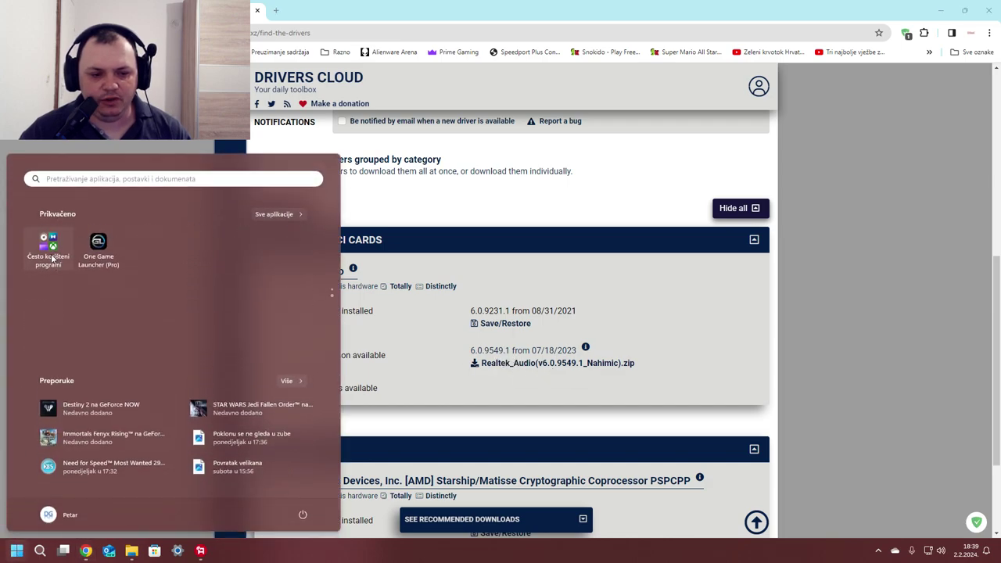
{"action": "left_click", "coordinate": [46, 241]}
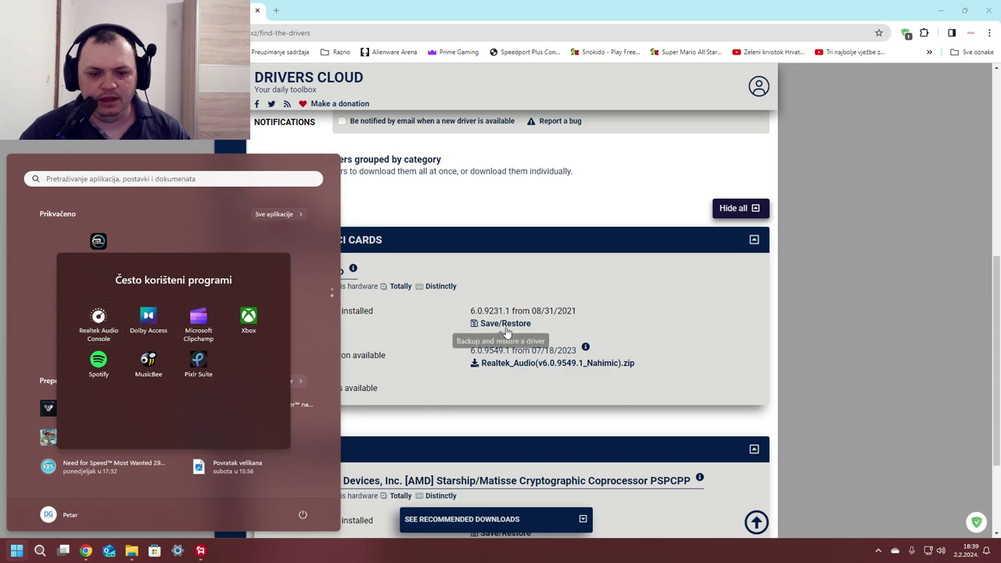
{"action": "left_click", "coordinate": [676, 286]}
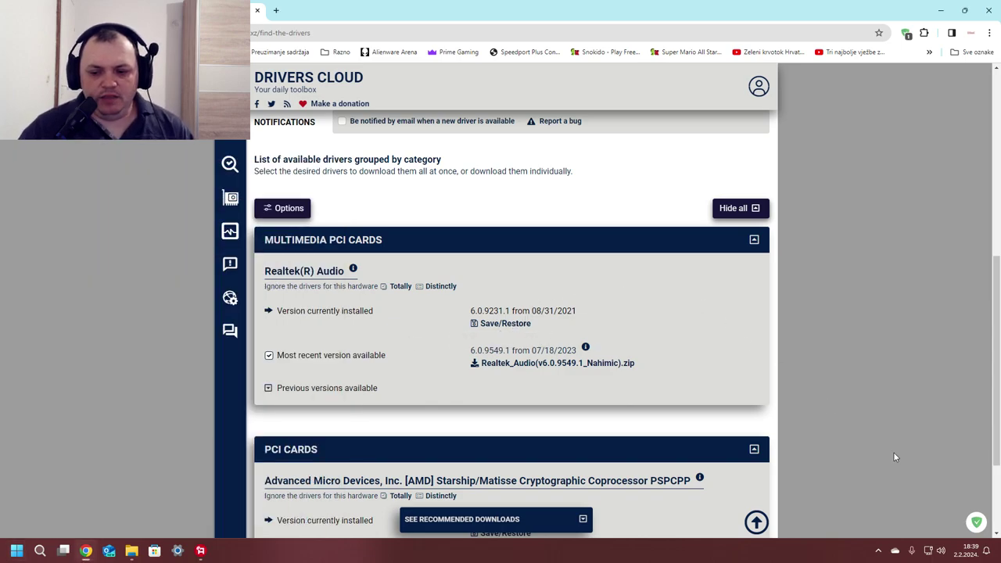
{"action": "right_click", "coordinate": [941, 551]}
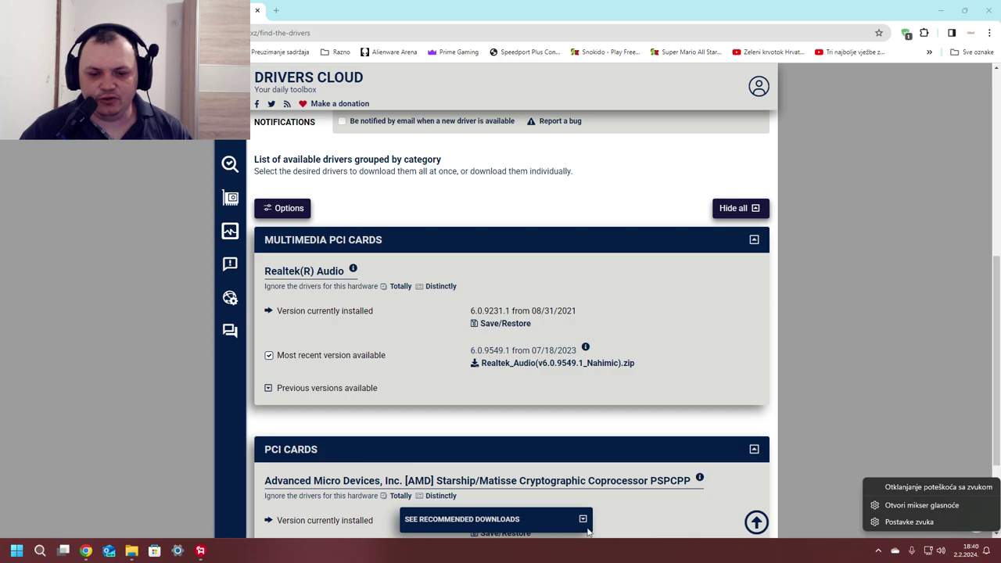
{"action": "left_click", "coordinate": [42, 444]}
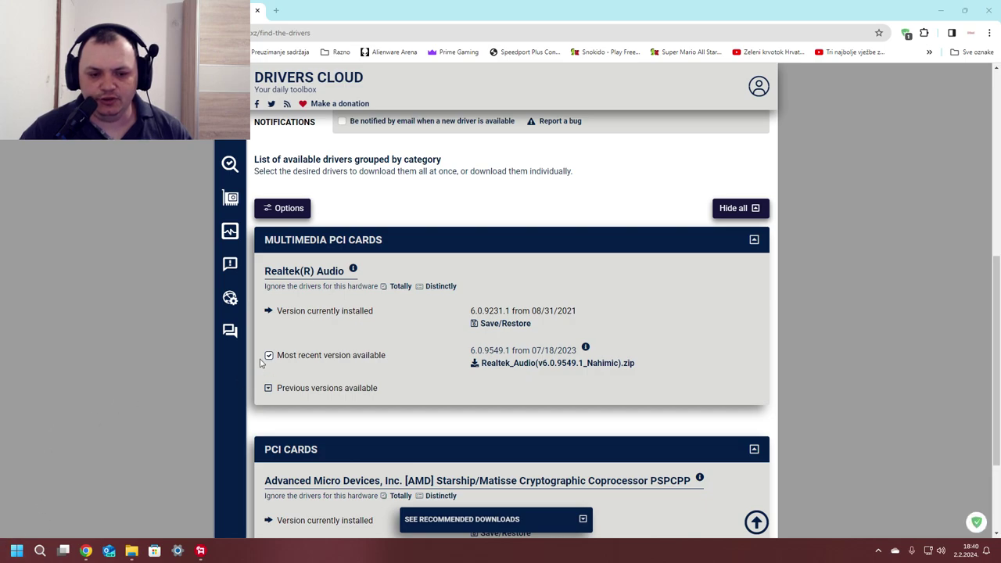
- Close the browser tab with the DriversCloud start detection page and return to the list of available drivers
{"action": "scroll", "coordinate": [260, 362], "scroll_direction": "down", "scroll_amount": 2}
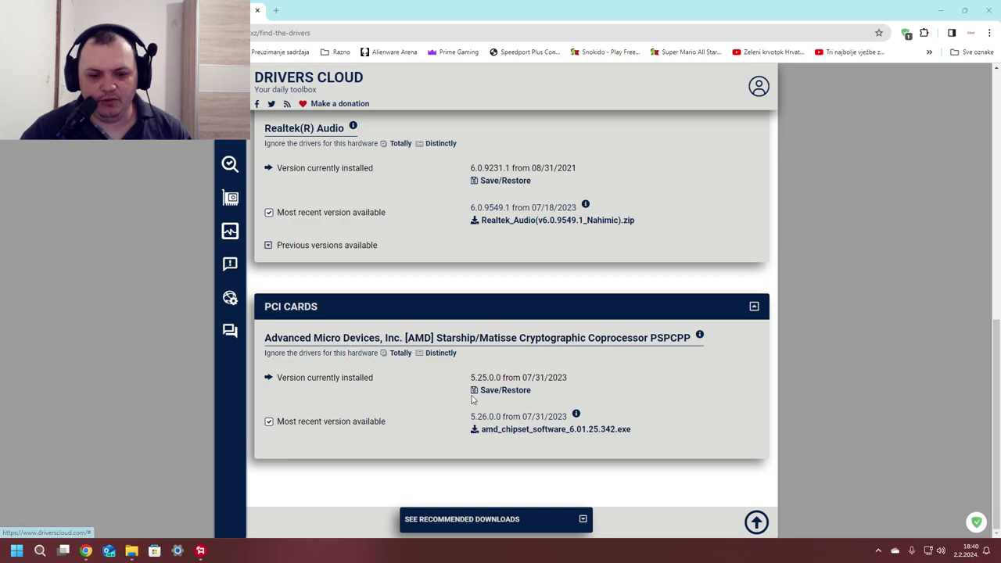
{"action": "left_click", "coordinate": [552, 429]}
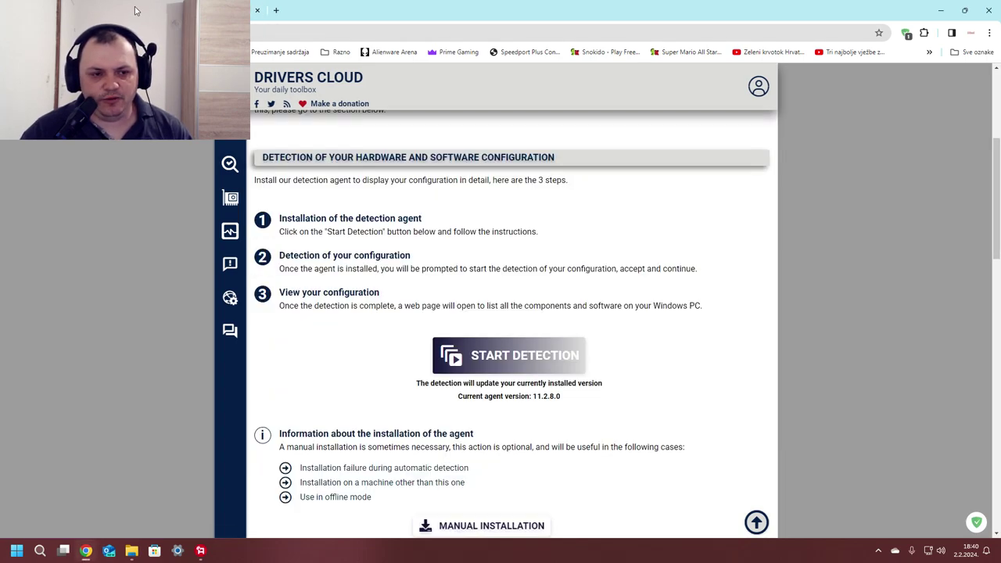
{"action": "key", "text": "alt+Left"}
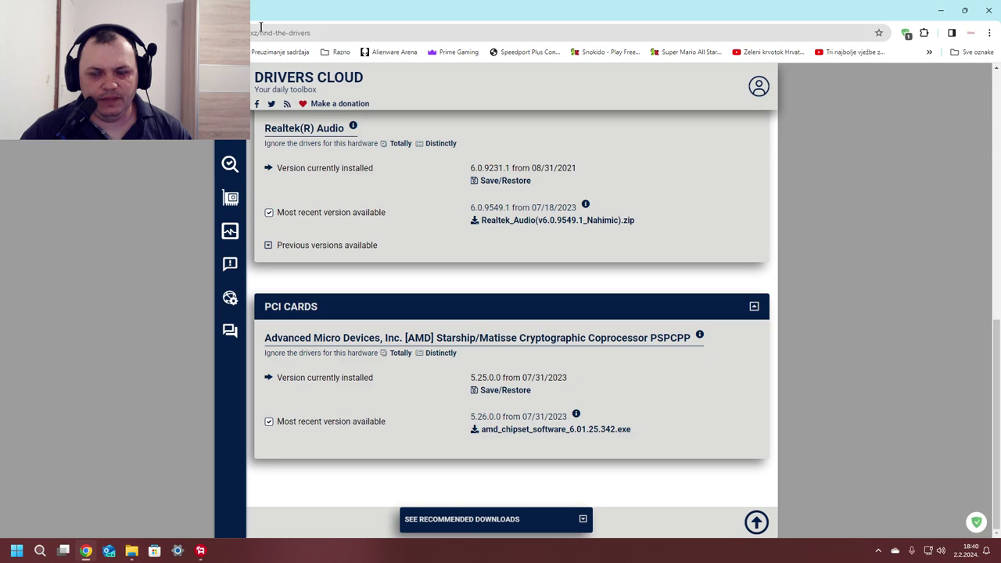
- Launch Driver Booster for Steam from the Programi folder and scan the computer for outdated drivers
{"action": "left_click", "coordinate": [941, 10]}
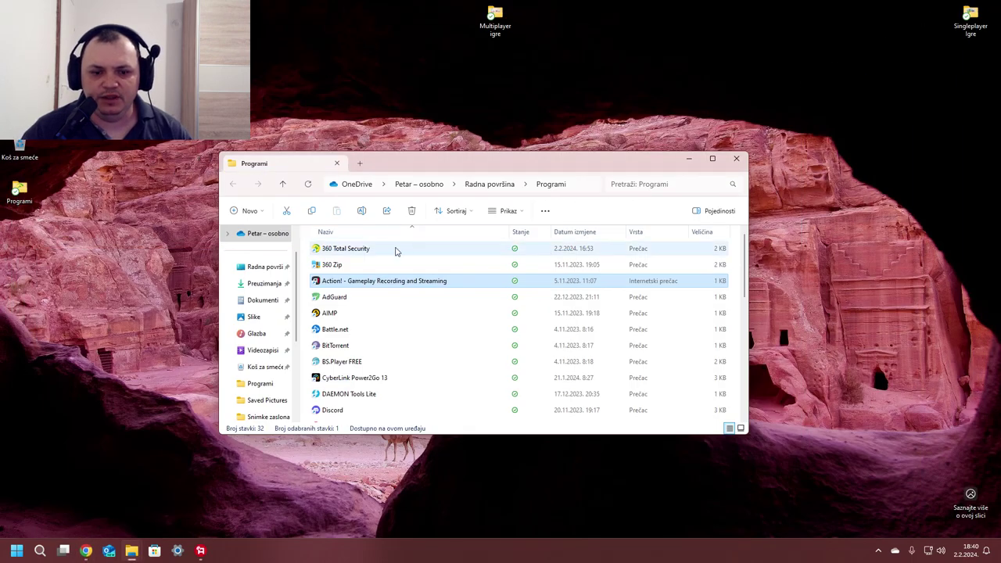
{"action": "scroll", "coordinate": [351, 310], "scroll_direction": "down", "scroll_amount": 1}
{"action": "scroll", "coordinate": [351, 310], "scroll_direction": "down", "scroll_amount": 1}
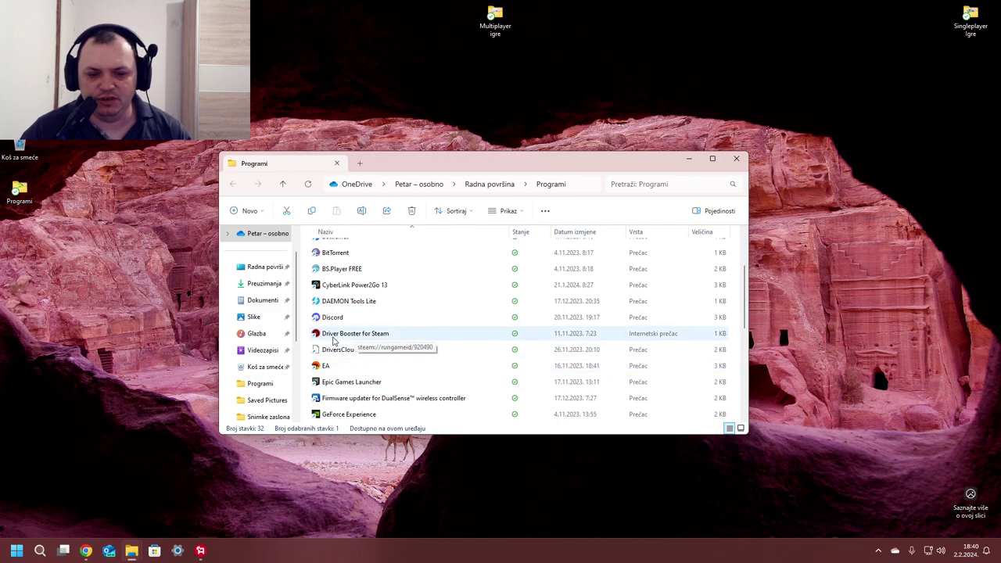
{"action": "left_click", "coordinate": [339, 338]}
{"action": "double_click", "coordinate": [339, 338]}
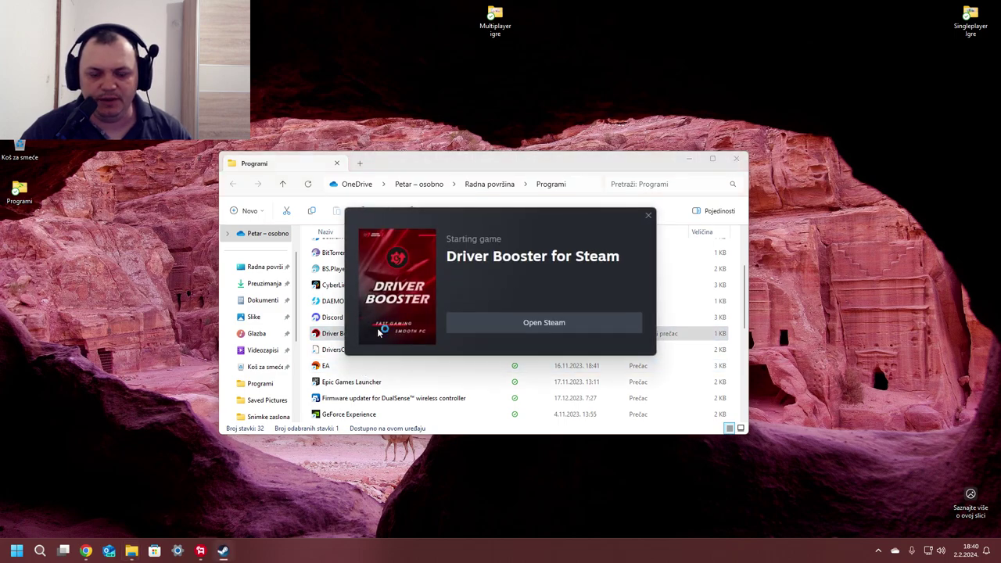
{"action": "left_click", "coordinate": [736, 159]}
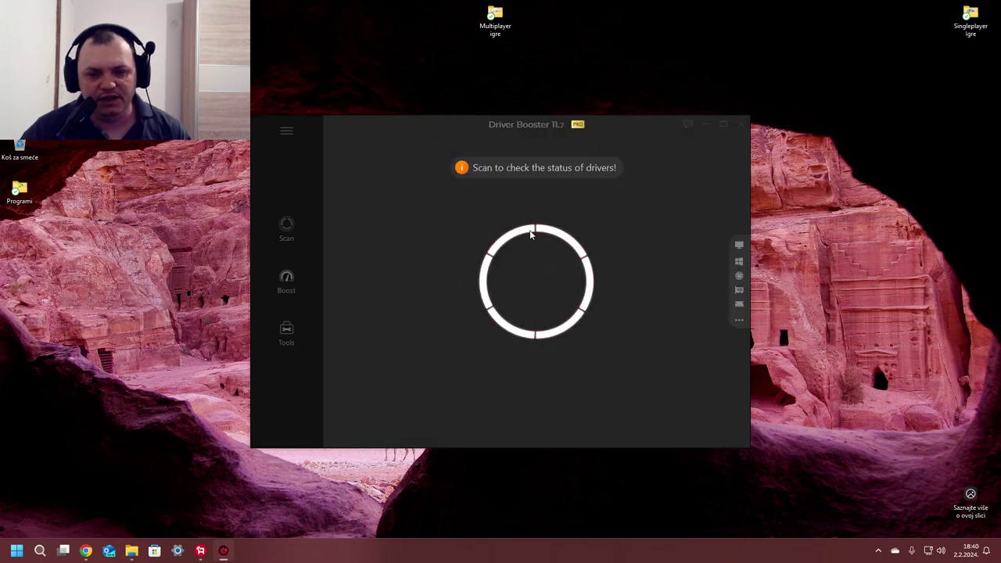
{"action": "left_click", "coordinate": [530, 283]}
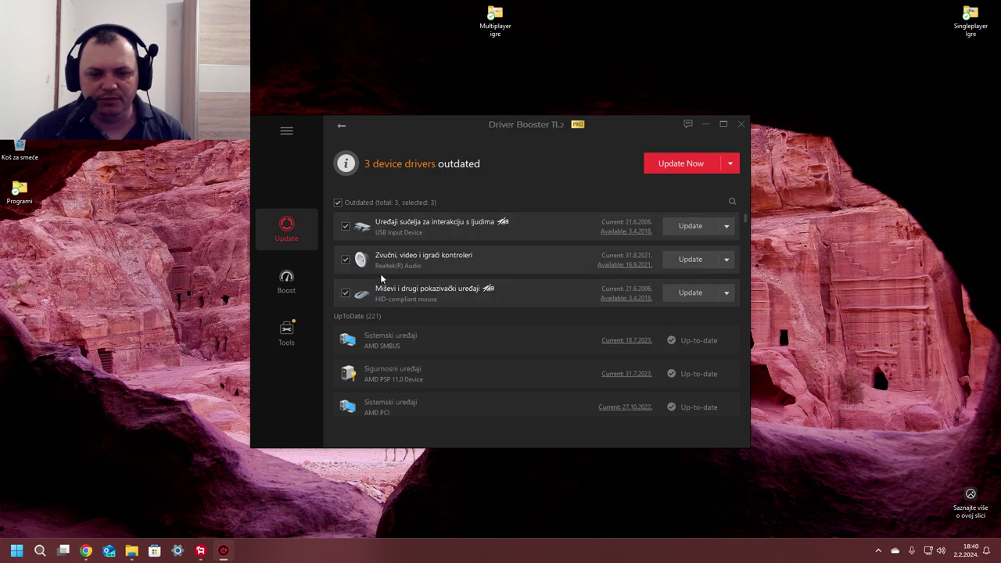
- Compare Driver Booster's outdated drivers with the DriversCloud list in Chrome, checking the Realtek(R) Audio and AMD PCI card entries
{"action": "left_click", "coordinate": [86, 551]}
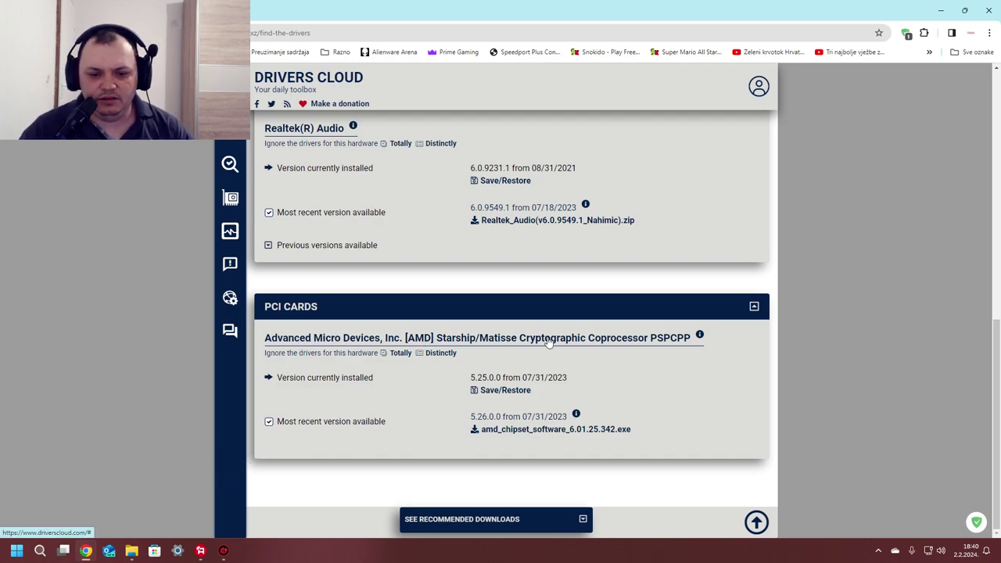
{"action": "left_click", "coordinate": [224, 550]}
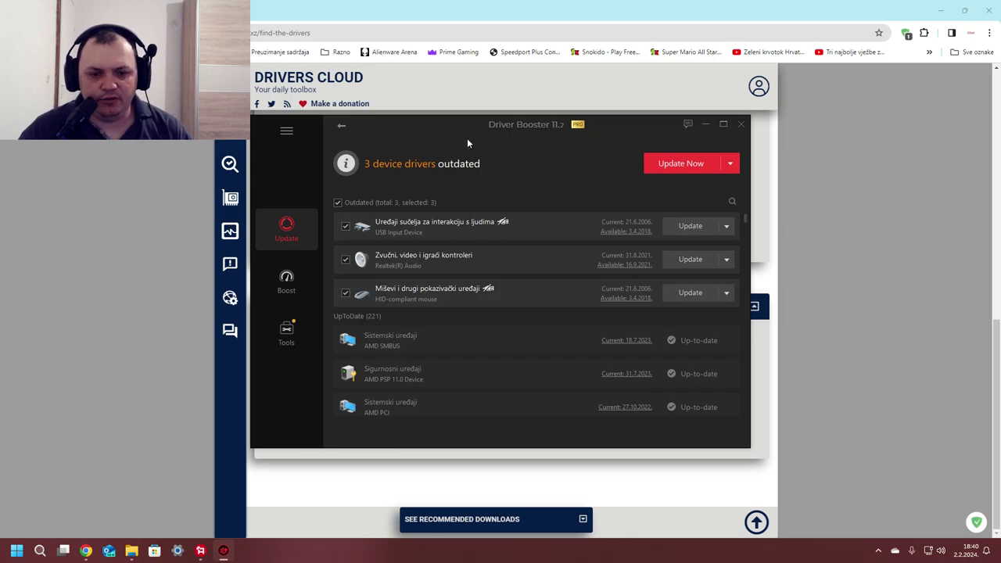
{"action": "left_click_drag", "start_coordinate": [467, 137], "coordinate": [695, 114]}
{"action": "left_click", "coordinate": [362, 339]}
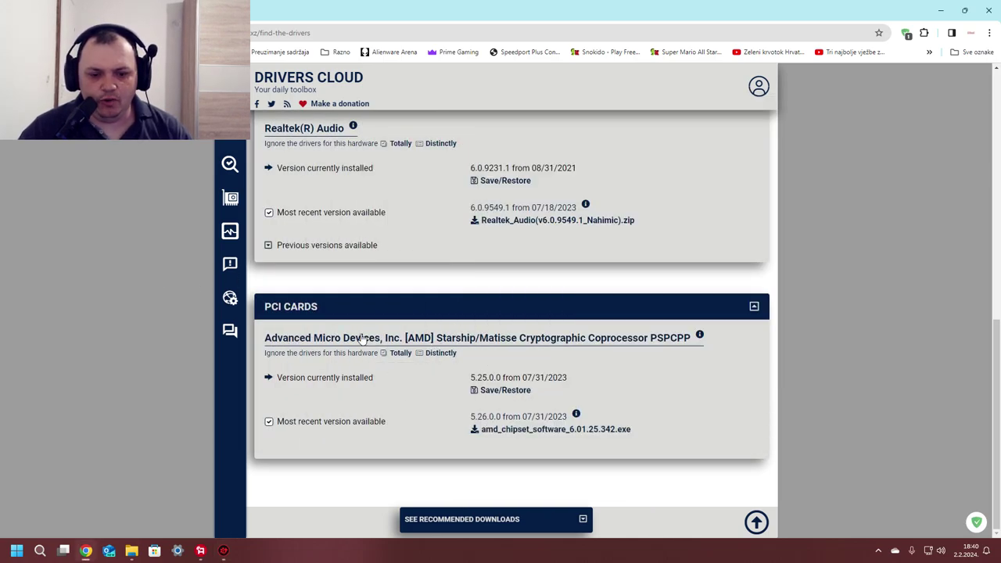
{"action": "left_click", "coordinate": [224, 551]}
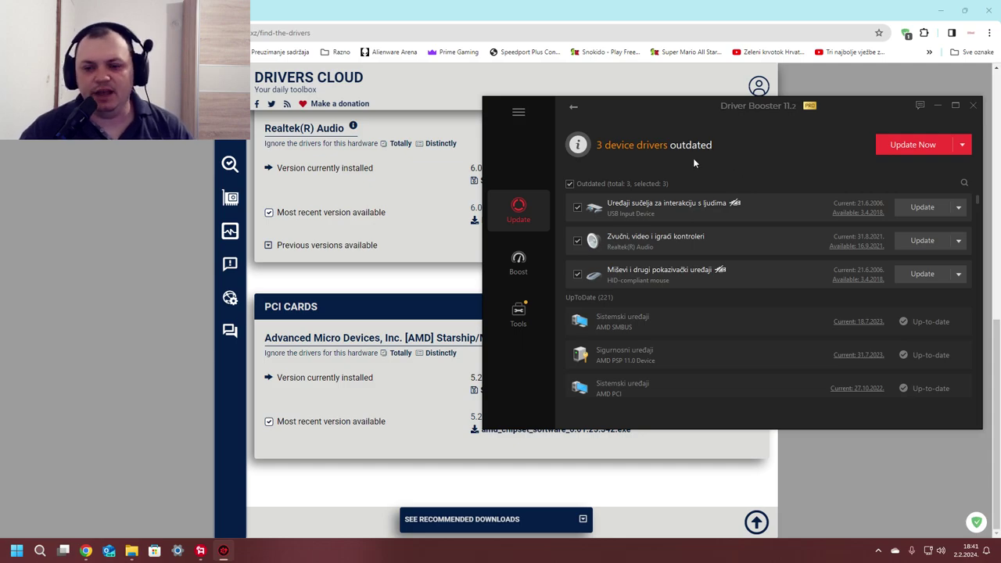
{"action": "left_click_drag", "start_coordinate": [674, 118], "coordinate": [506, 109]}
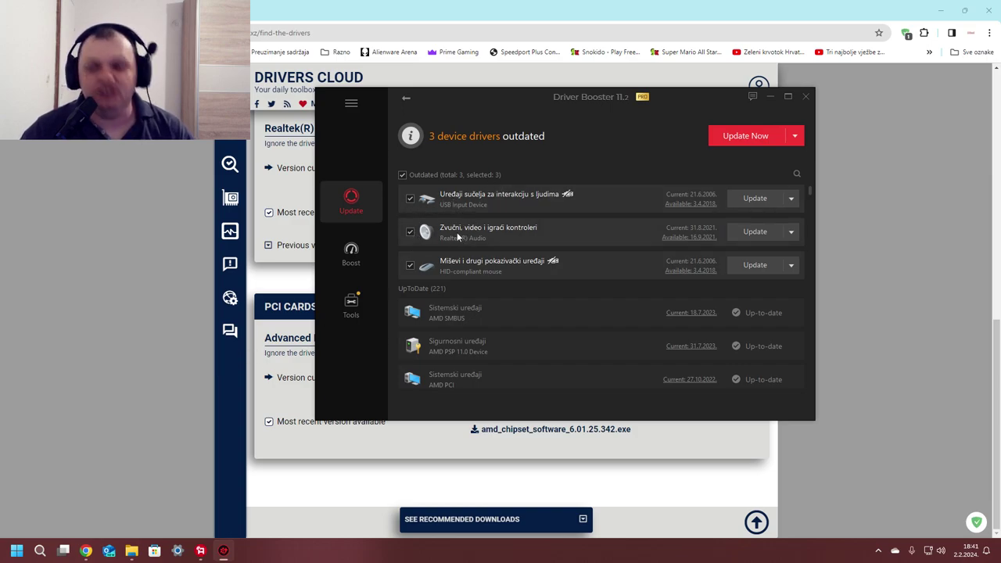
{"action": "left_click", "coordinate": [152, 211]}
{"action": "scroll", "coordinate": [355, 180], "scroll_direction": "up", "scroll_amount": 2}
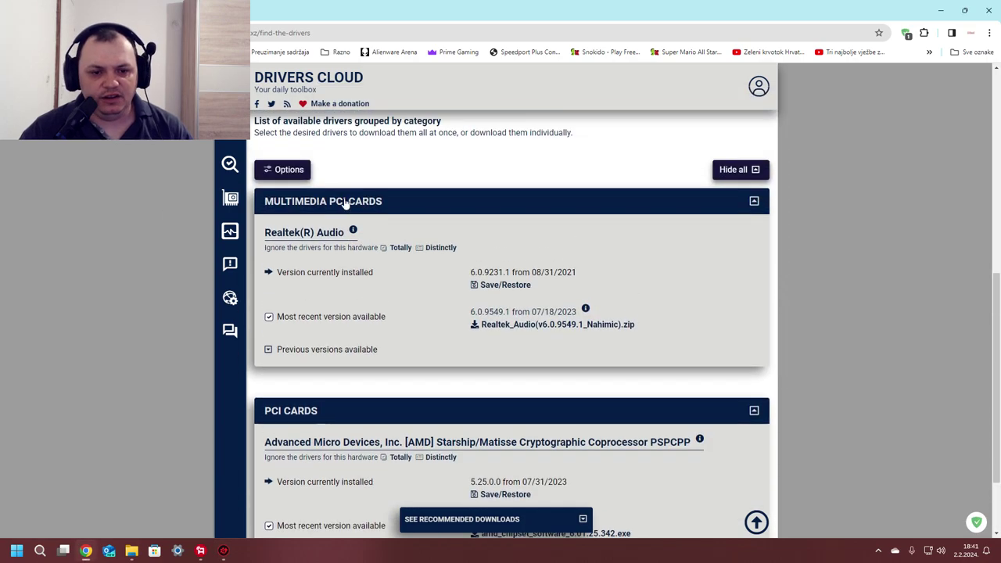
{"action": "left_click", "coordinate": [223, 551]}
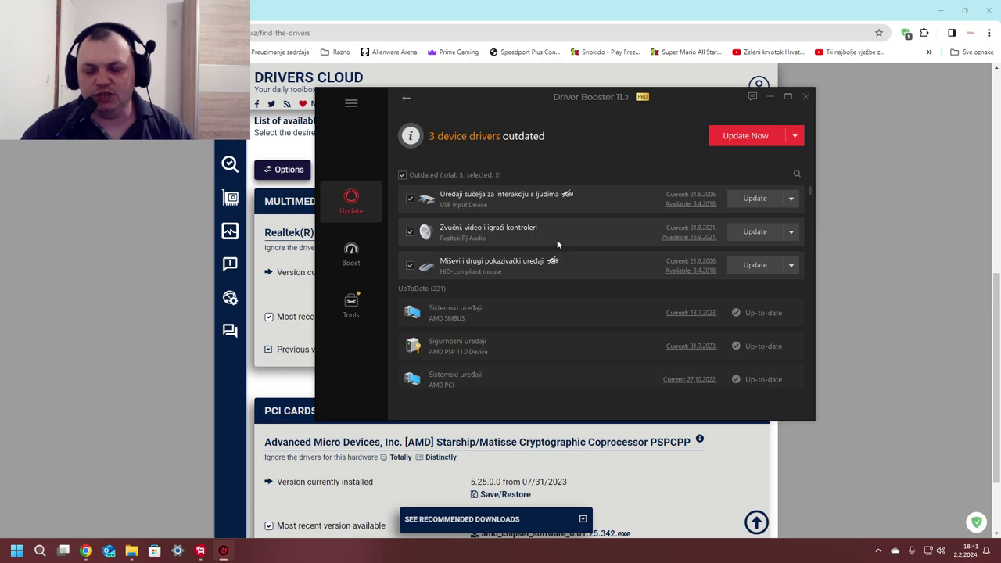
- Open Realtek Audio Console from the Često korišteni programi folder of pinned apps
{"action": "left_click", "coordinate": [16, 550]}
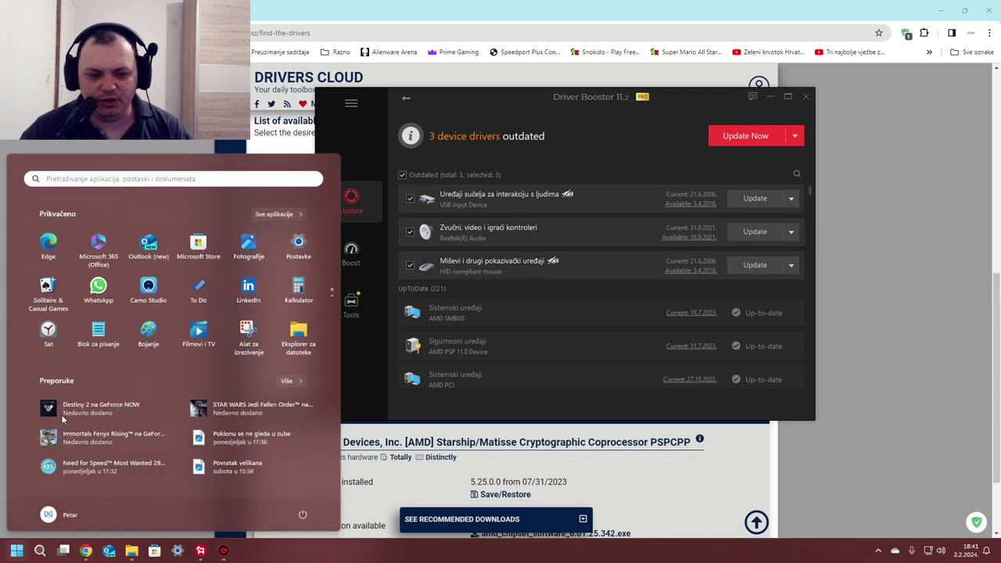
{"action": "left_click", "coordinate": [50, 332]}
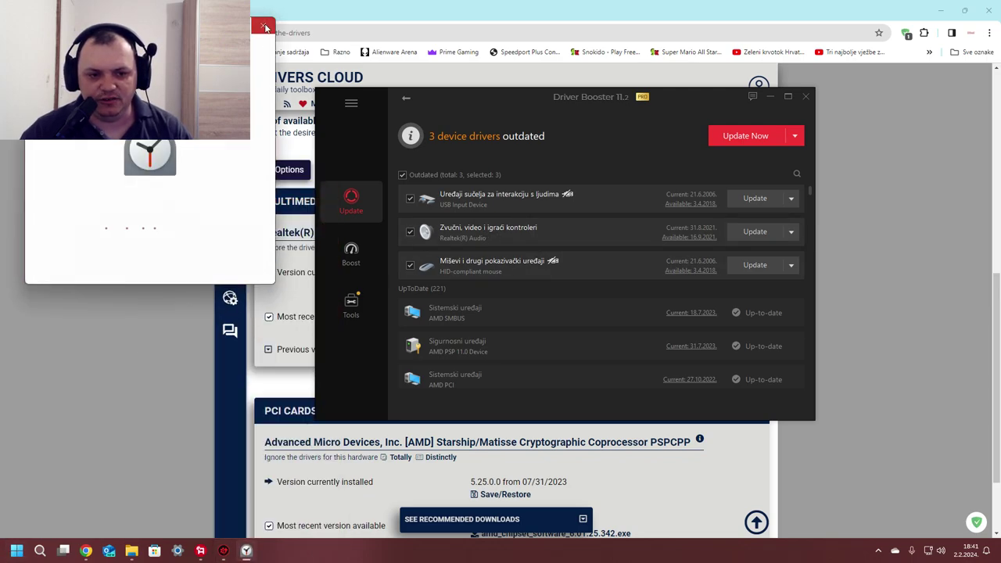
{"action": "left_click", "coordinate": [16, 550]}
{"action": "scroll", "coordinate": [86, 321], "scroll_direction": "down", "scroll_amount": 1}
{"action": "left_click", "coordinate": [61, 248]}
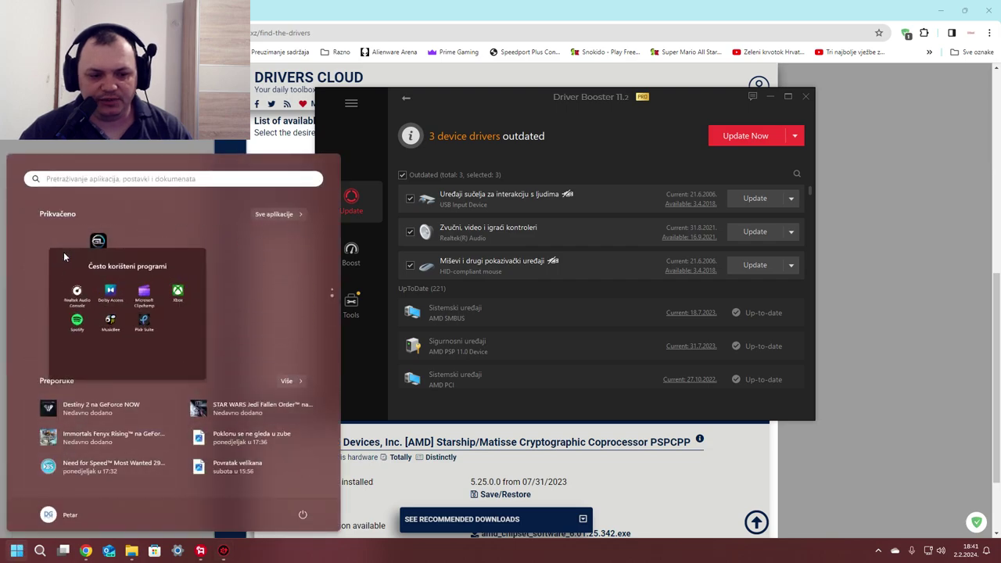
{"action": "left_click", "coordinate": [98, 314]}
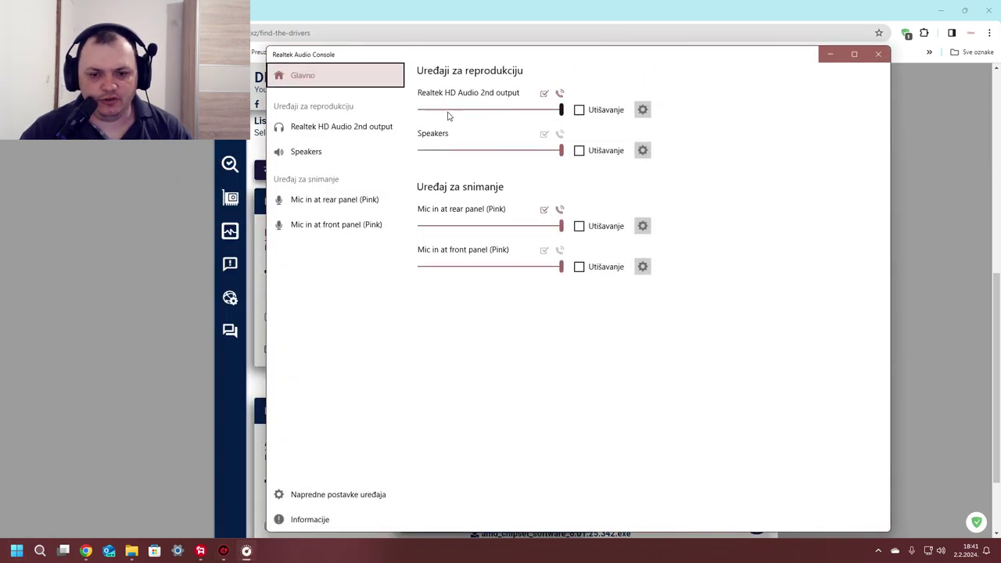
- Review the sound effects, default format and speaker configuration of the Realtek HD Audio 2nd output and Speakers playback devices
{"action": "left_click", "coordinate": [338, 126]}
{"action": "scroll", "coordinate": [531, 226], "scroll_direction": "down", "scroll_amount": 5}
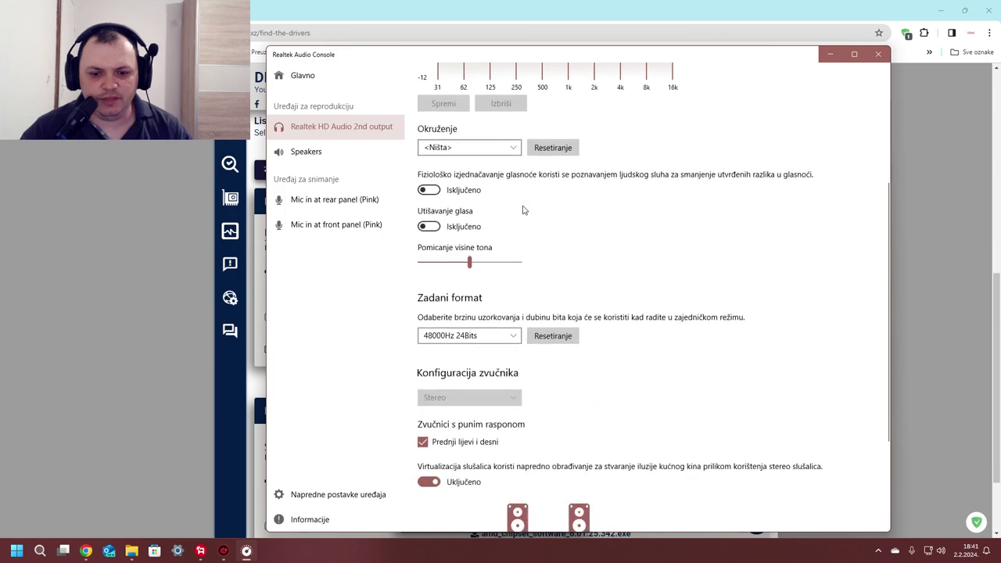
{"action": "scroll", "coordinate": [530, 226], "scroll_direction": "down", "scroll_amount": 1}
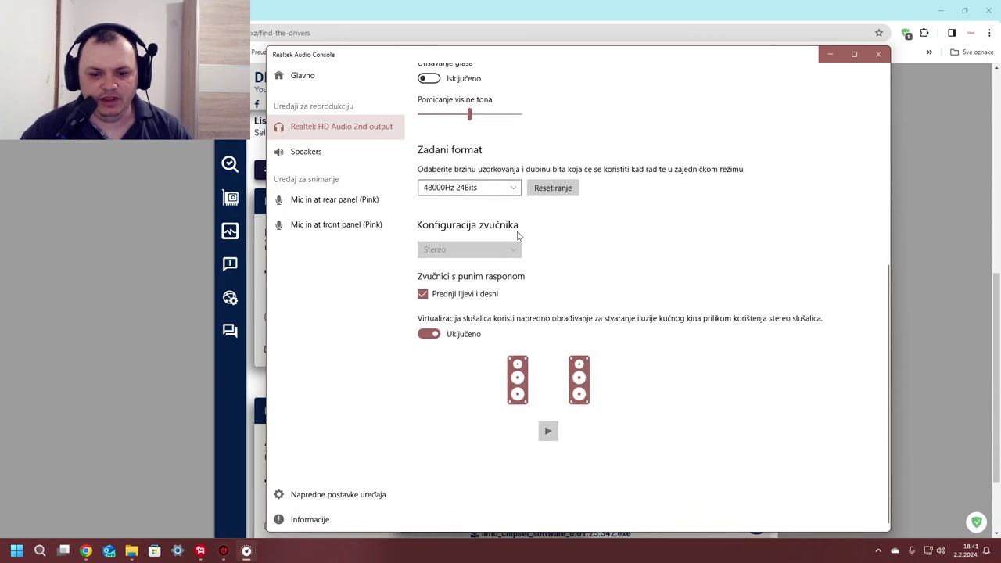
{"action": "left_click", "coordinate": [305, 154]}
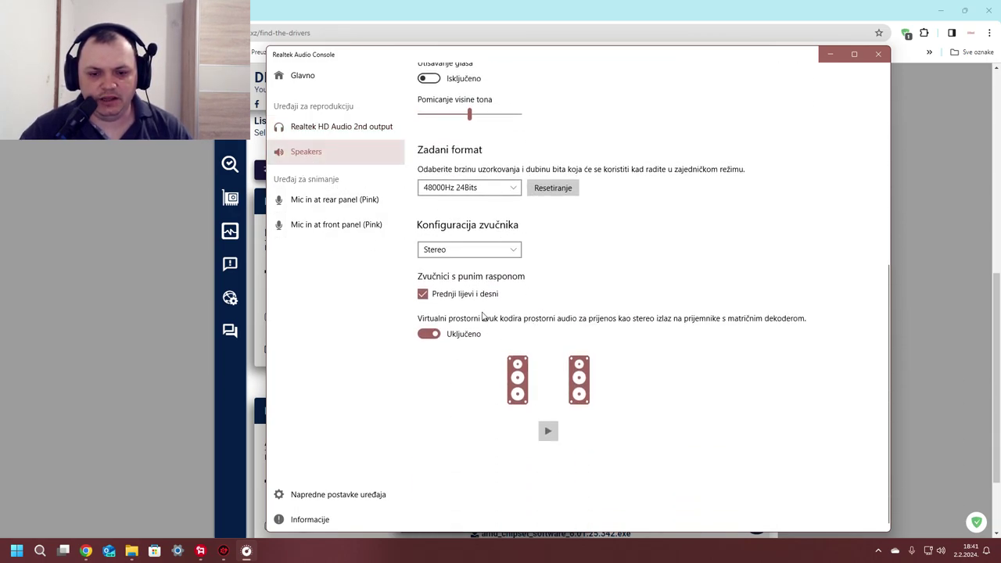
{"action": "scroll", "coordinate": [482, 315], "scroll_direction": "up", "scroll_amount": 5}
{"action": "left_click", "coordinate": [358, 127]}
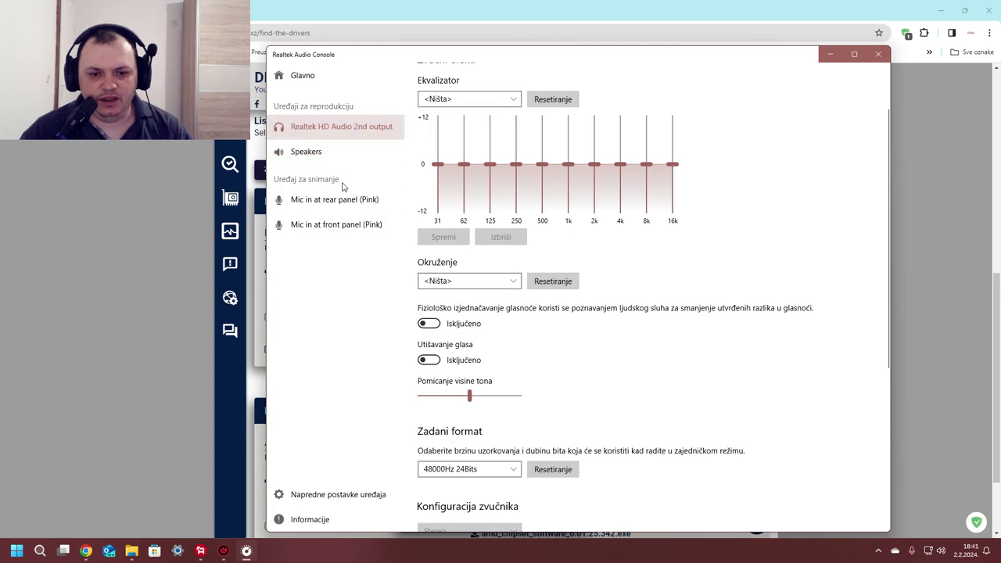
{"action": "scroll", "coordinate": [461, 227], "scroll_direction": "down", "scroll_amount": 4}
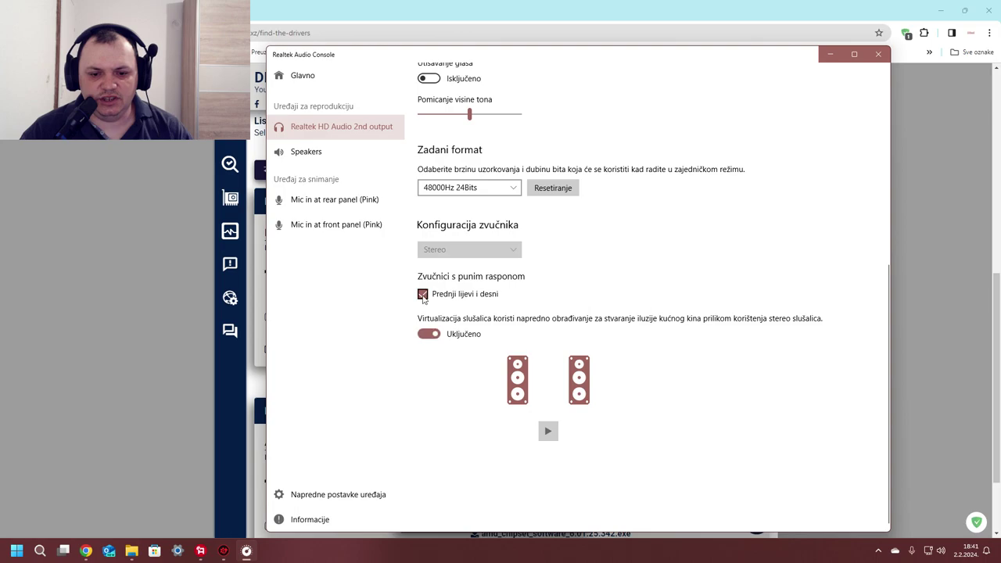
{"action": "scroll", "coordinate": [435, 346], "scroll_direction": "up", "scroll_amount": 4}
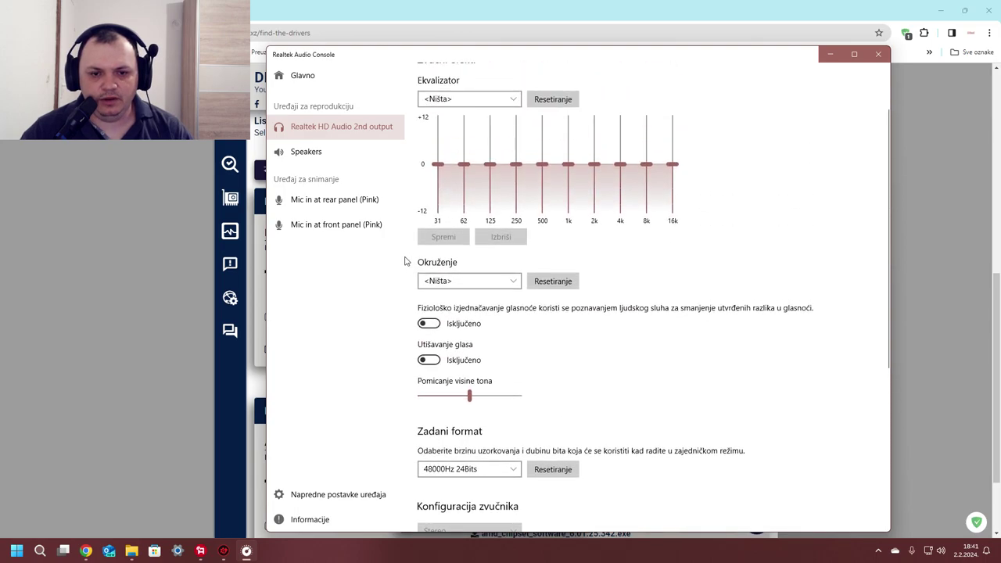
{"action": "left_click", "coordinate": [323, 156]}
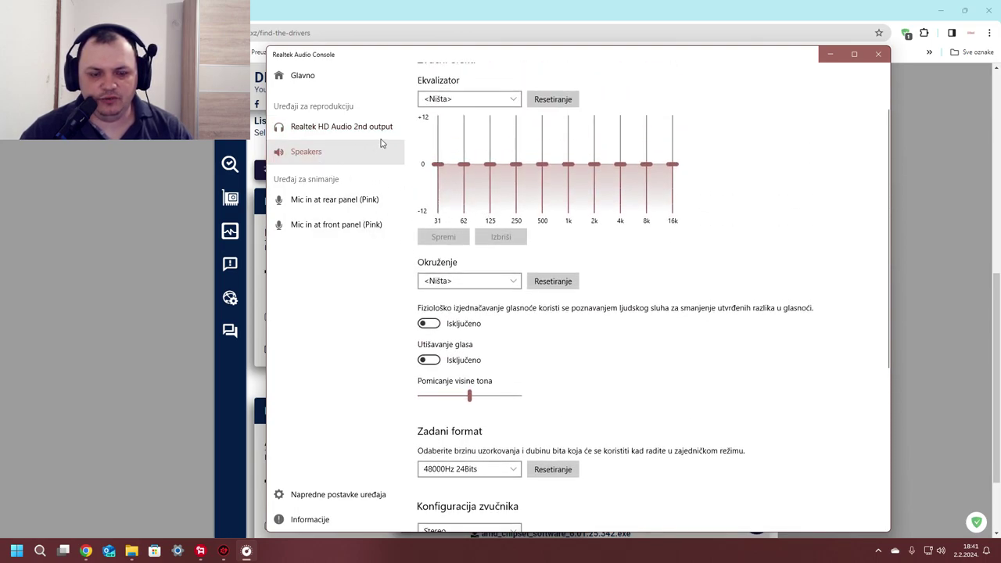
{"action": "scroll", "coordinate": [459, 158], "scroll_direction": "down", "scroll_amount": 4}
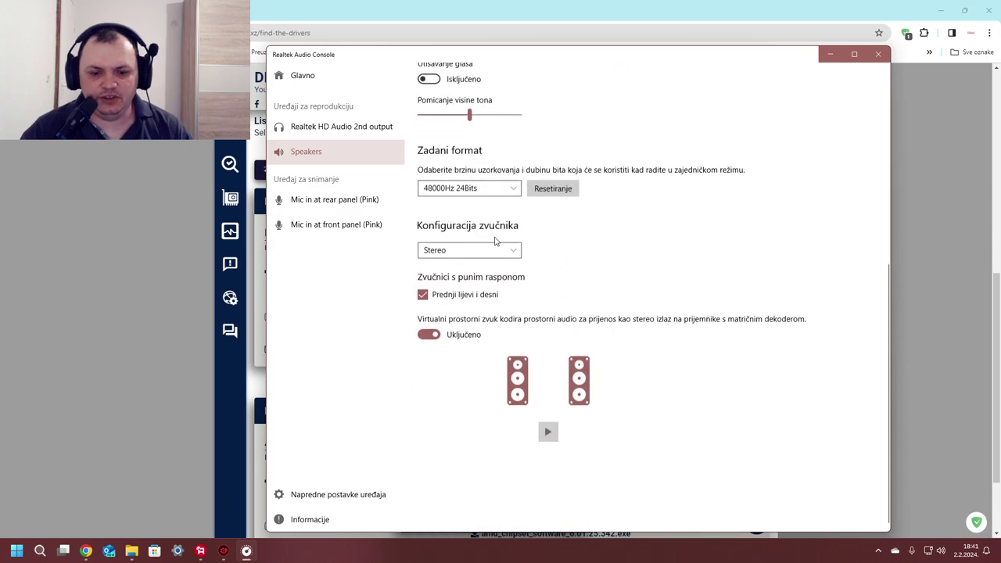
- Inspect the rear and front panel microphone settings and the advanced device settings
{"action": "left_click", "coordinate": [336, 204]}
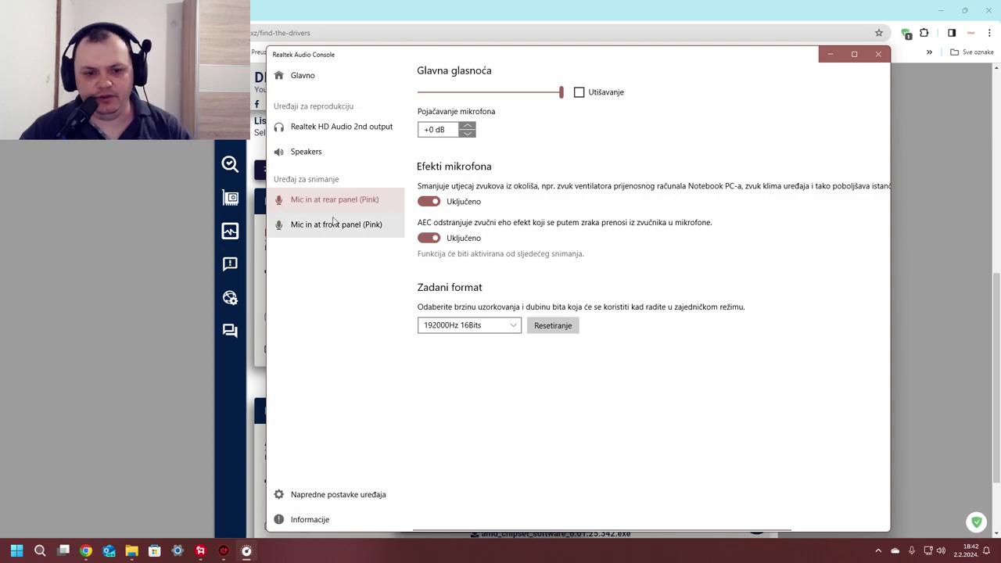
{"action": "left_click", "coordinate": [375, 225]}
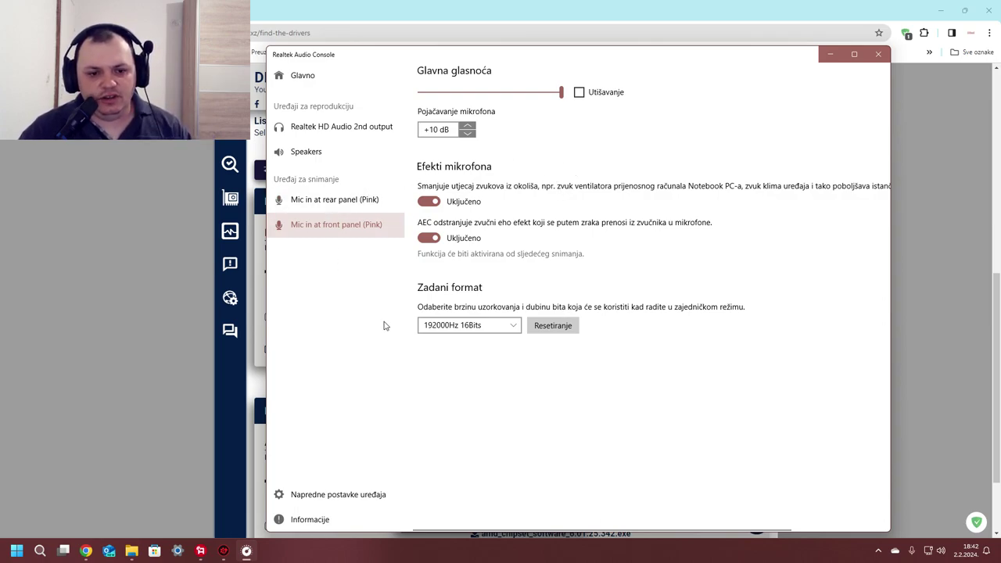
{"action": "left_click", "coordinate": [336, 496]}
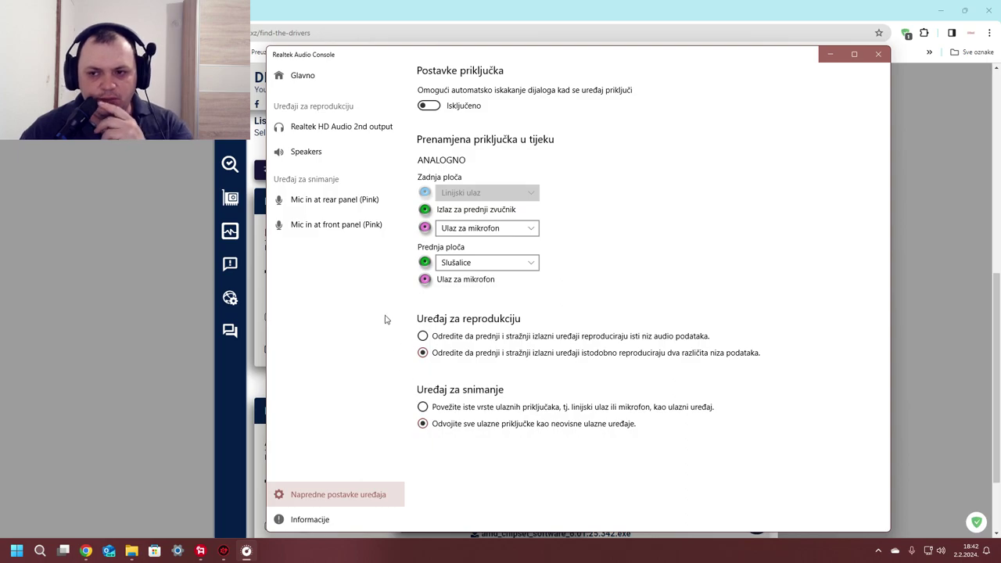
- Check the default format options of the front and rear panel microphones, then close Realtek Audio Console
{"action": "left_click", "coordinate": [338, 226]}
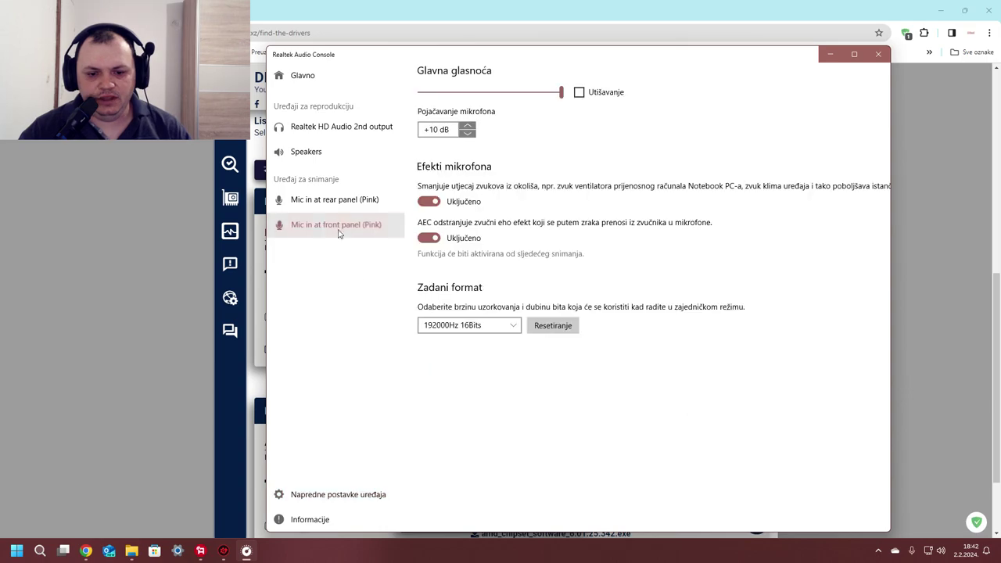
{"action": "left_click", "coordinate": [477, 326]}
{"action": "left_click", "coordinate": [496, 326]}
{"action": "left_click", "coordinate": [344, 202]}
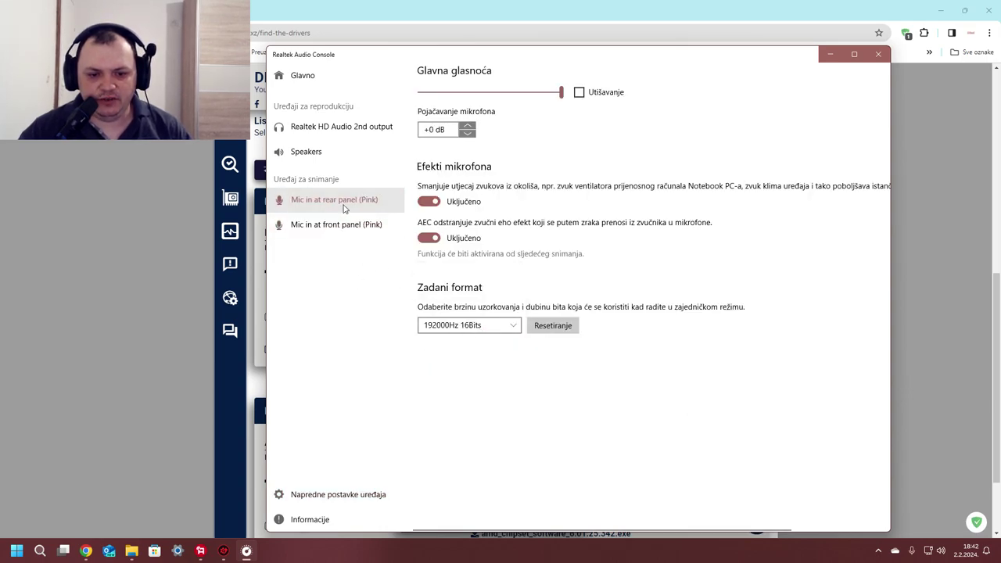
{"action": "left_click", "coordinate": [491, 333]}
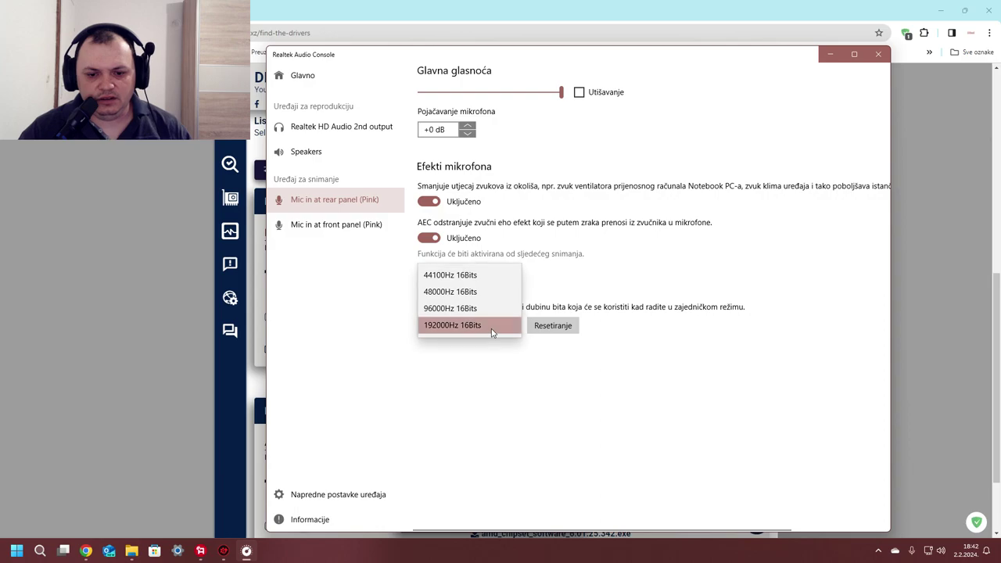
{"action": "left_click", "coordinate": [492, 329]}
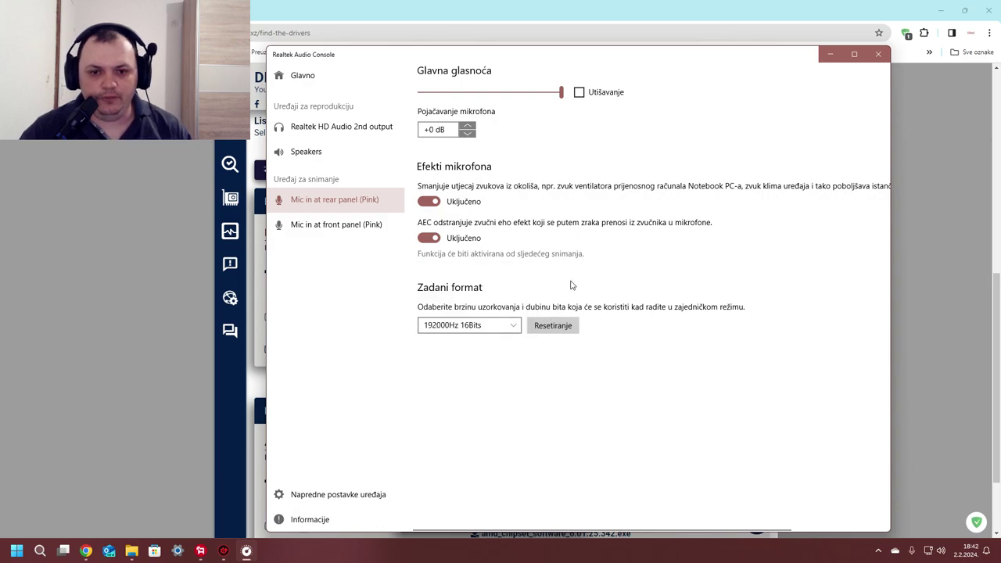
{"action": "left_click", "coordinate": [877, 56]}
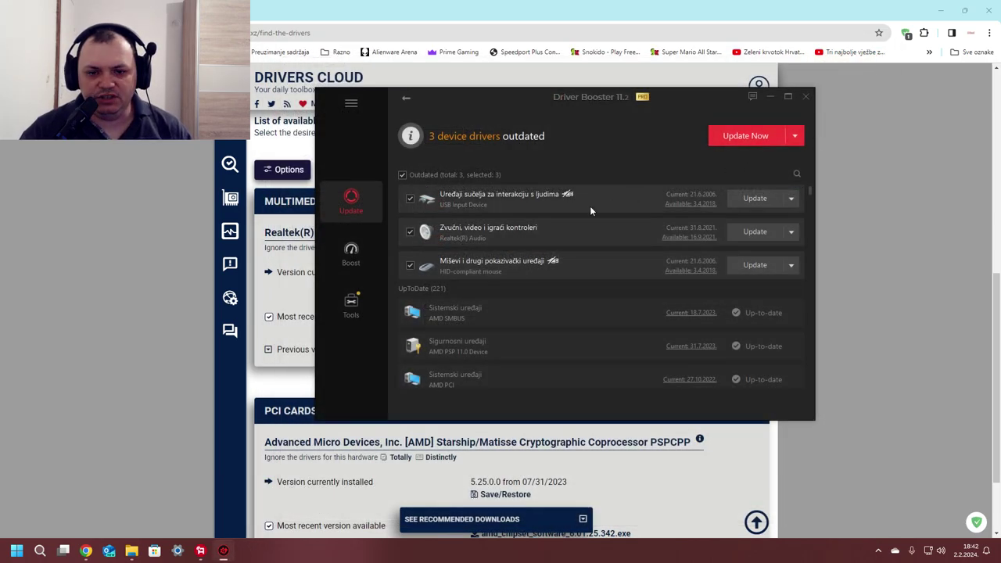
- Exclude Realtek(R) Audio from the outdated drivers selected in Driver Booster, then close the Chrome window with the DriversCloud list
{"action": "left_click", "coordinate": [410, 231]}
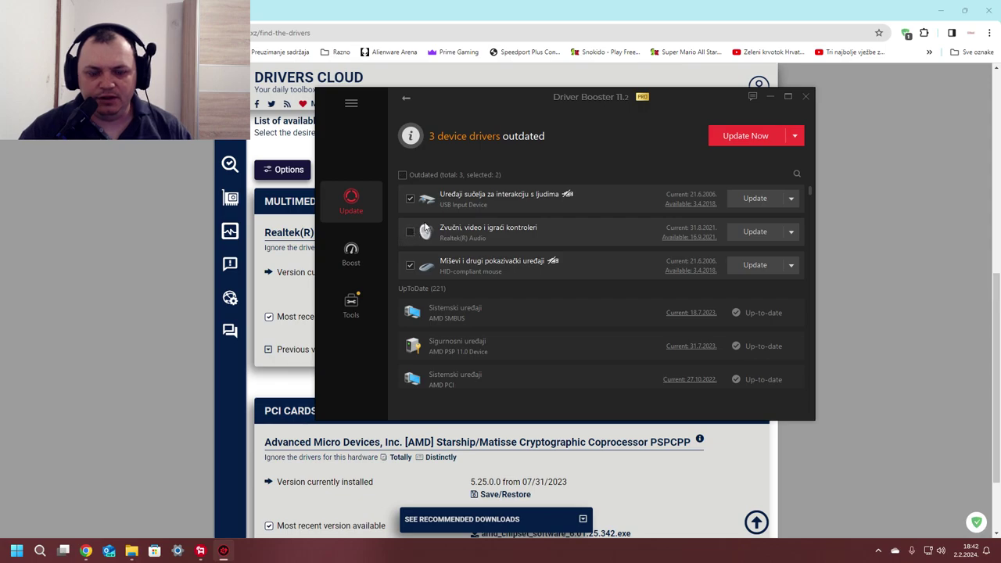
{"action": "left_click_drag", "start_coordinate": [537, 113], "coordinate": [452, 138]}
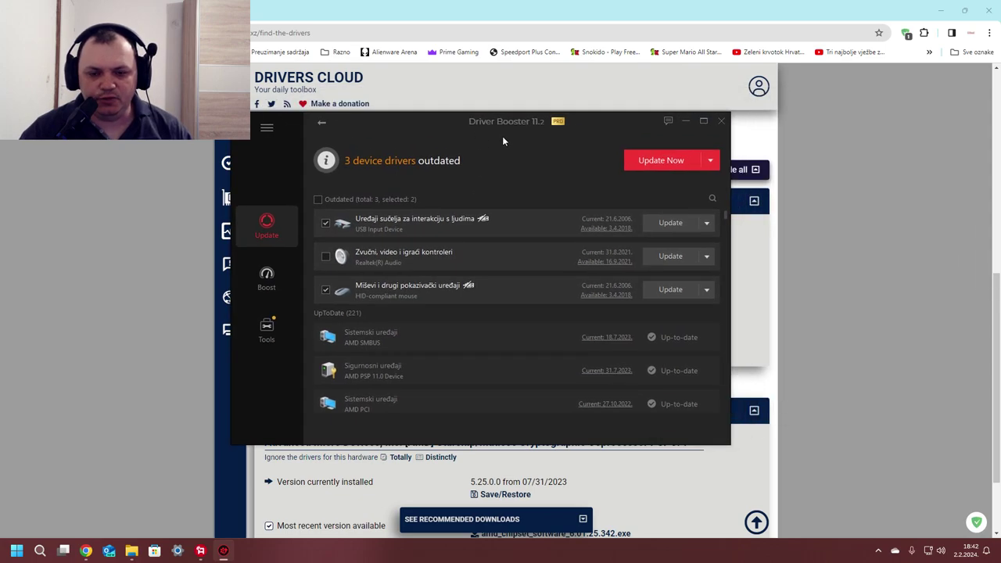
{"action": "left_click", "coordinate": [437, 96]}
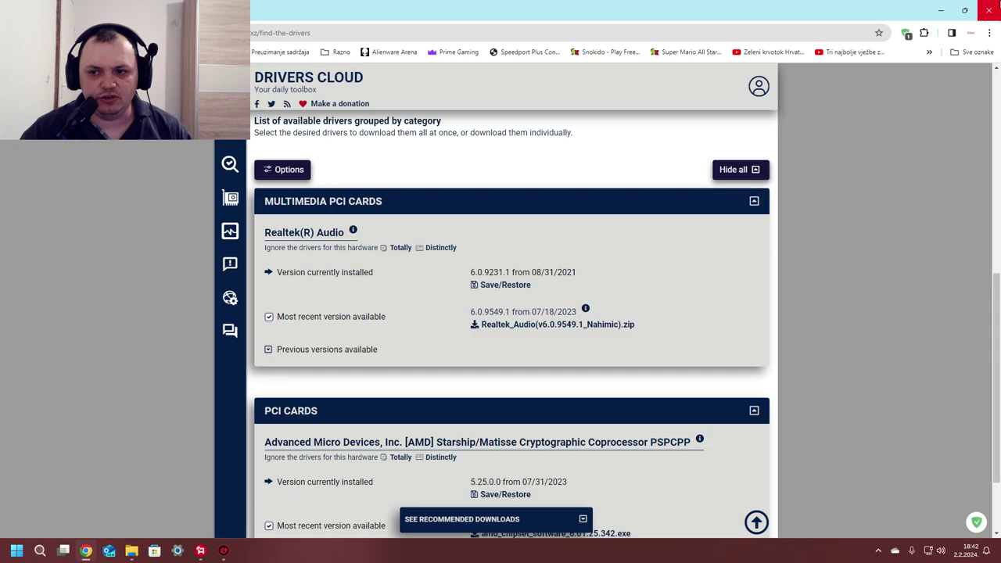
{"action": "left_click", "coordinate": [990, 9]}
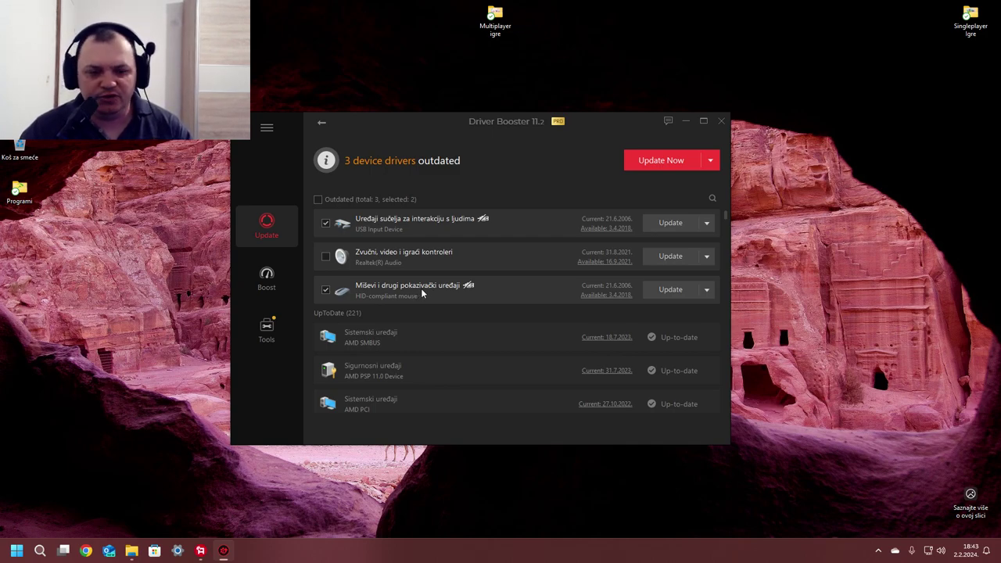
- Update the selected USB Input Device and HID-compliant mouse drivers, accepting the installation notices, then close Driver Booster
{"action": "left_click", "coordinate": [663, 161]}
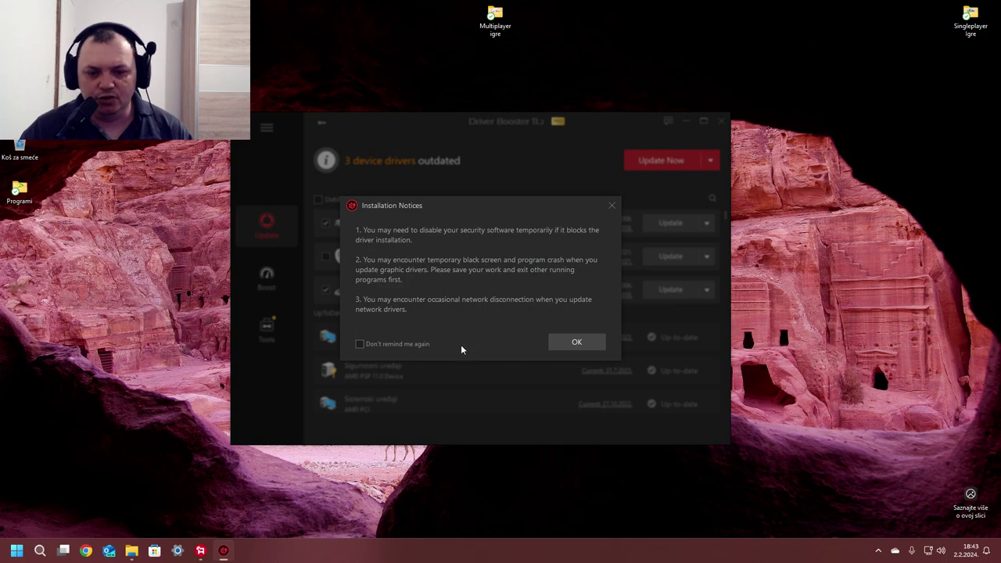
{"action": "left_click", "coordinate": [576, 345]}
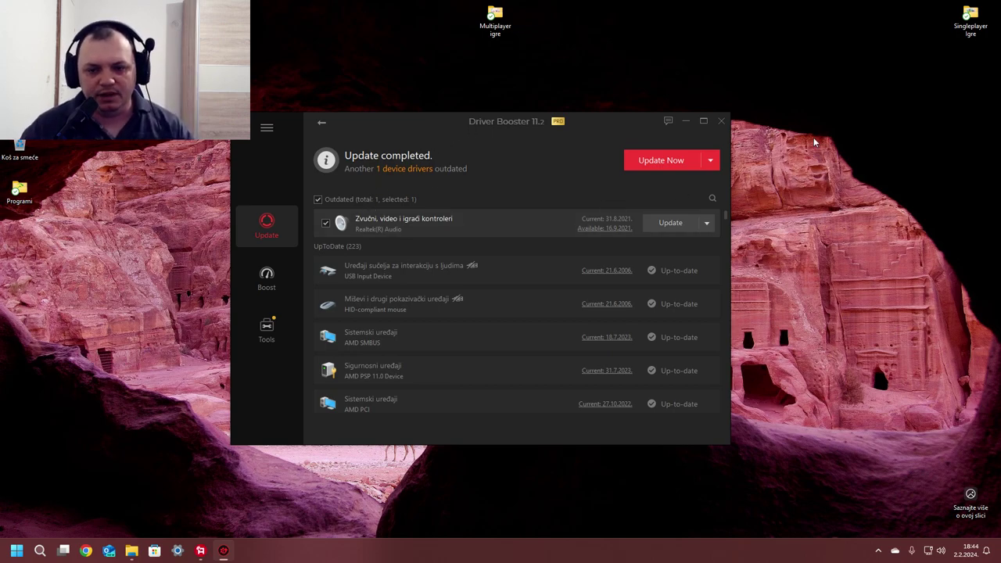
{"action": "left_click", "coordinate": [721, 121]}
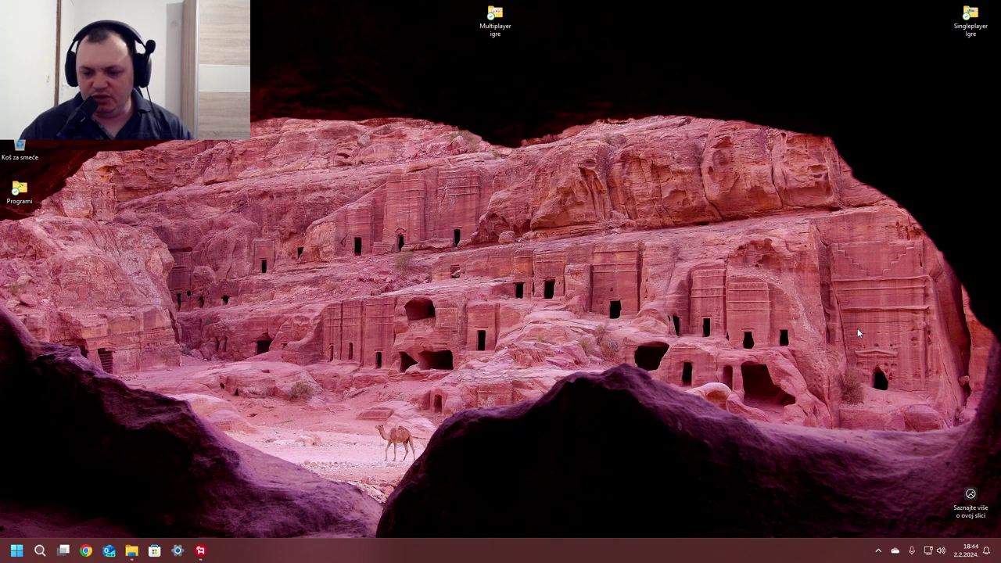
- Open 360 Total Security from the hidden notification area programs
{"action": "left_click", "coordinate": [878, 550]}
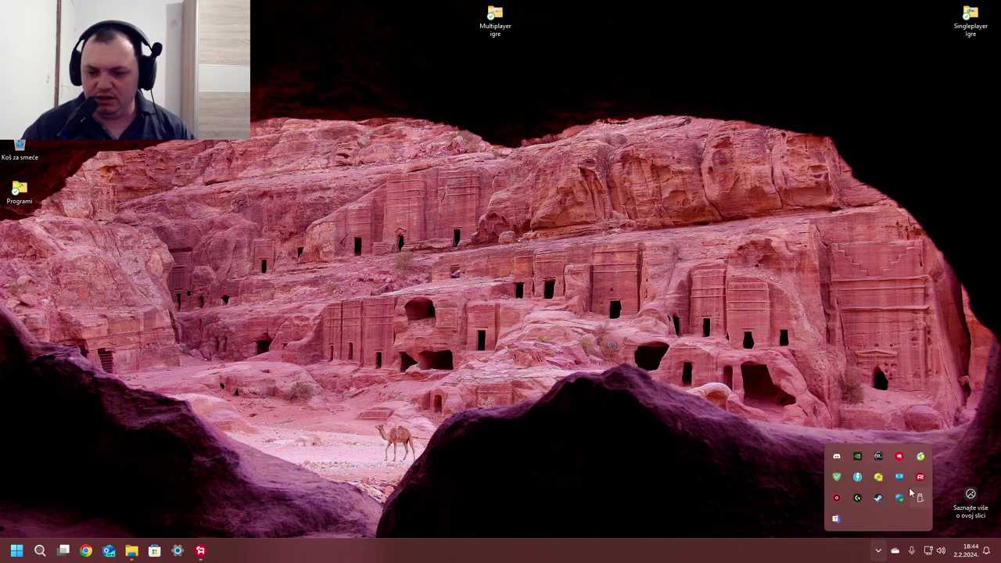
{"action": "left_click", "coordinate": [857, 476]}
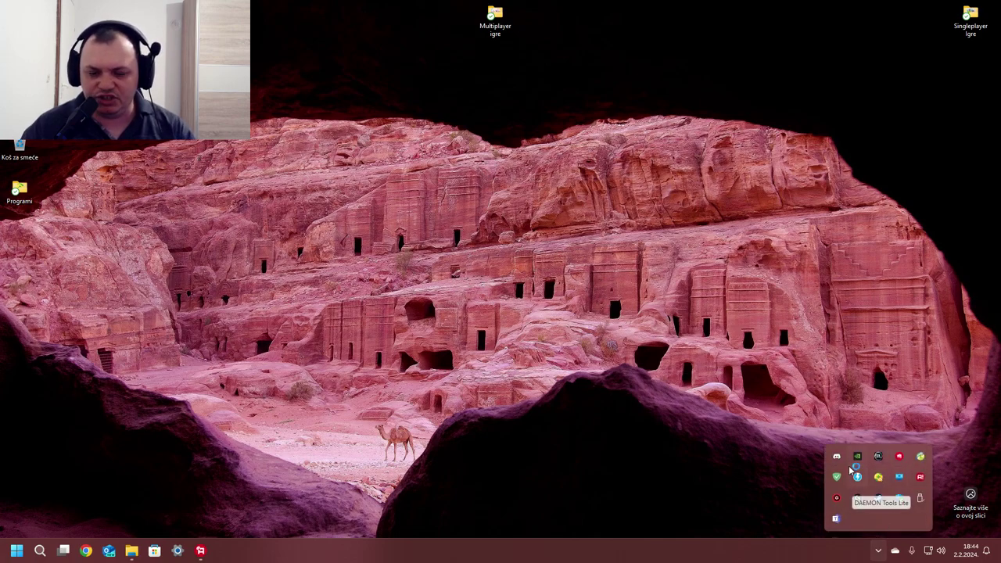
{"action": "left_click", "coordinate": [493, 318]}
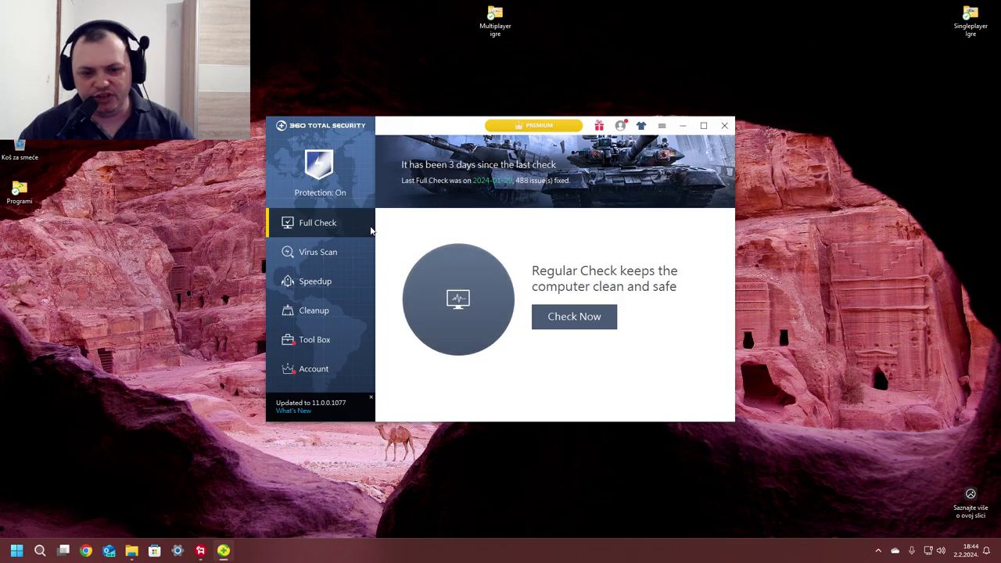
- Look through the Virus Scan, Speedup and Cleanup features of 360 Total Security and return to Full Check
{"action": "left_click", "coordinate": [318, 253]}
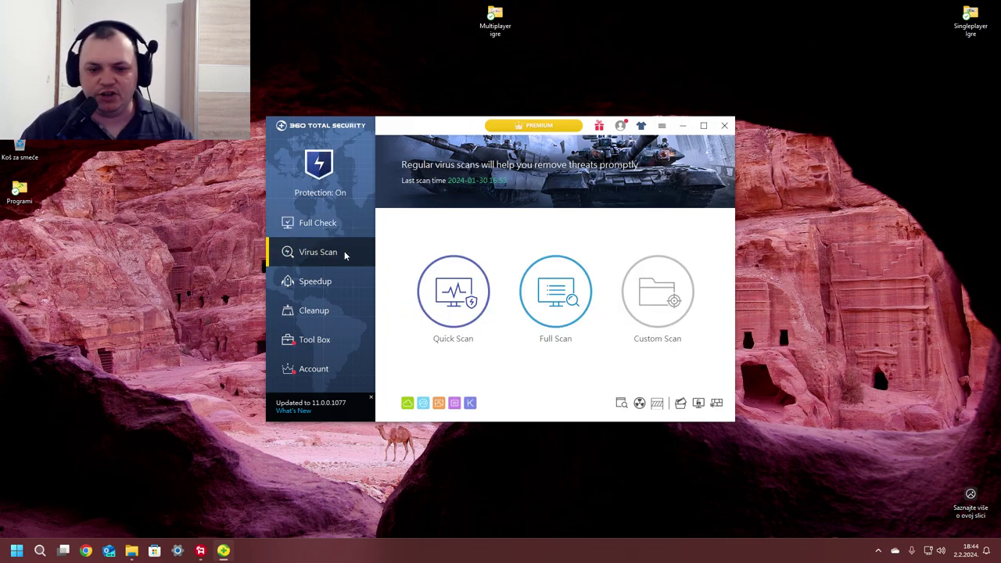
{"action": "left_click", "coordinate": [332, 226]}
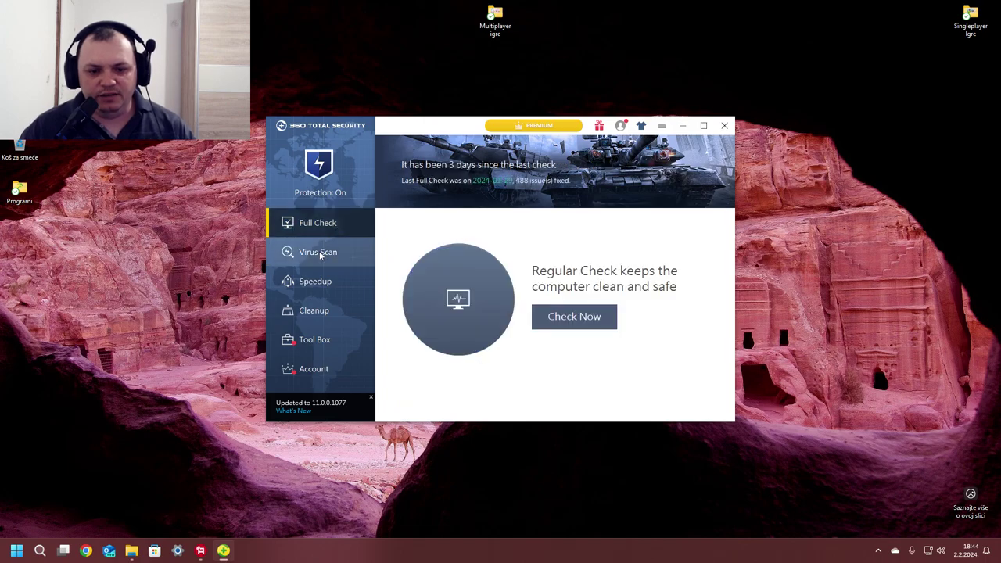
{"action": "left_click", "coordinate": [317, 253]}
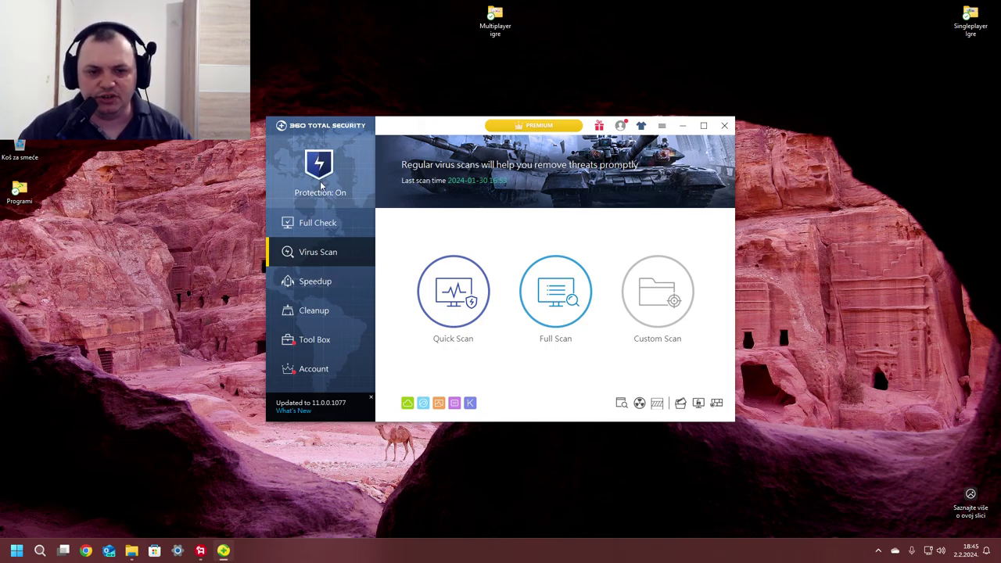
{"action": "left_click_drag", "start_coordinate": [433, 123], "coordinate": [420, 134]}
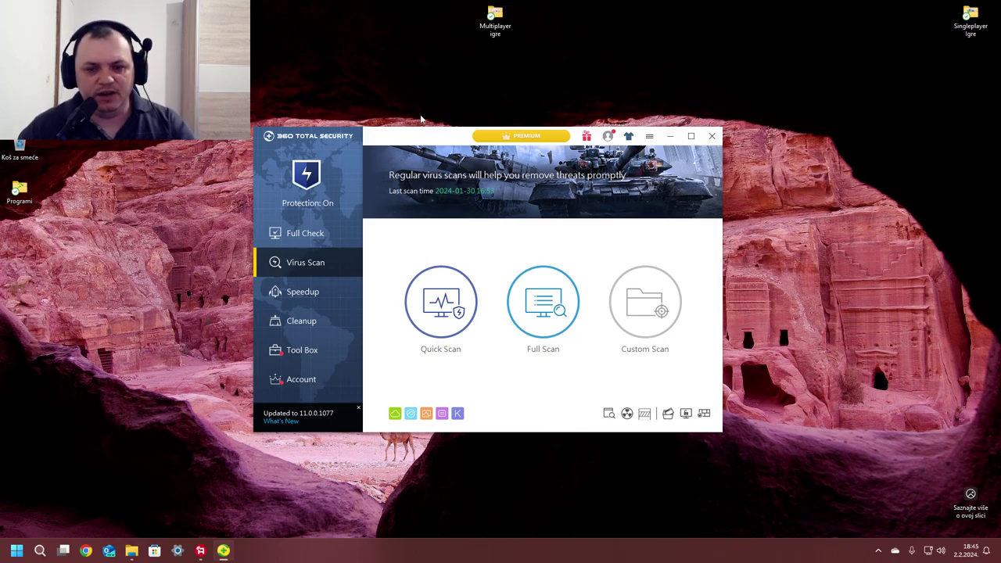
{"action": "left_click", "coordinate": [320, 294]}
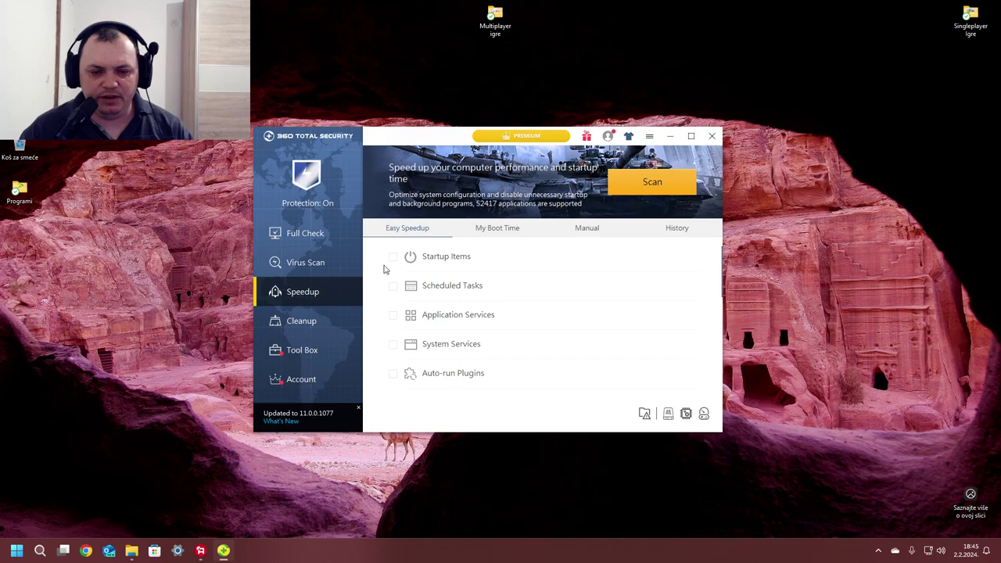
{"action": "left_click", "coordinate": [292, 322]}
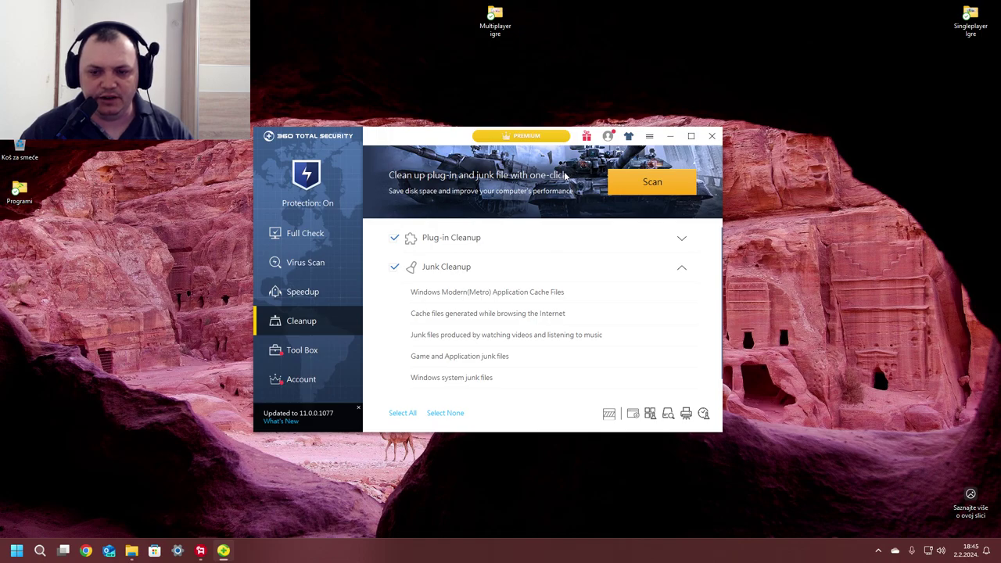
{"action": "left_click", "coordinate": [308, 294]}
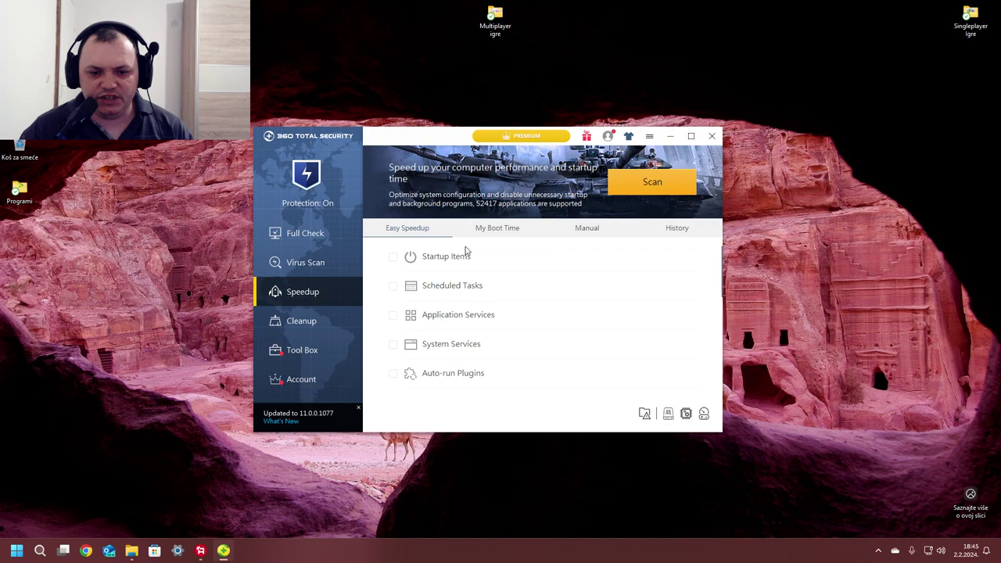
{"action": "left_click", "coordinate": [297, 270]}
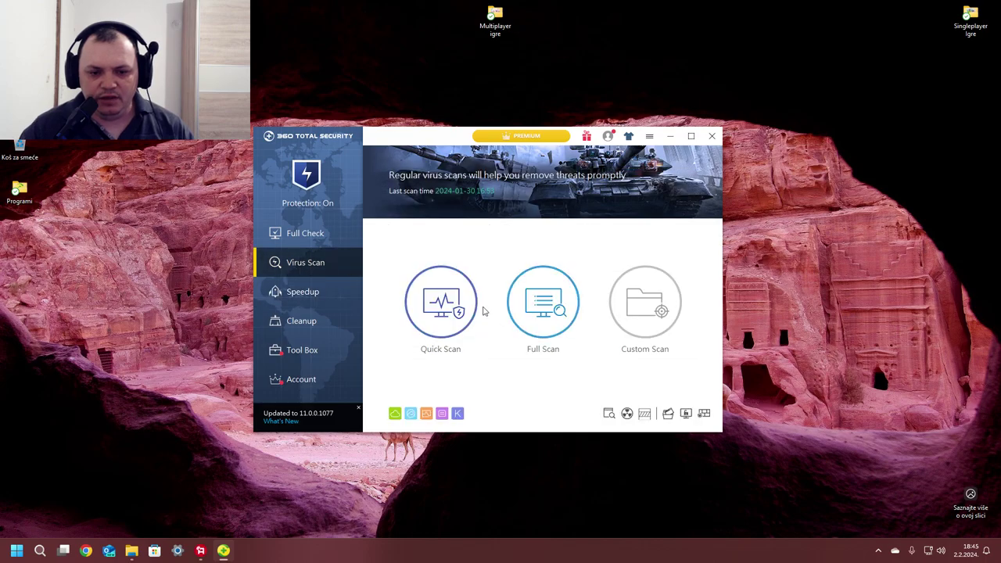
{"action": "left_click", "coordinate": [309, 233]}
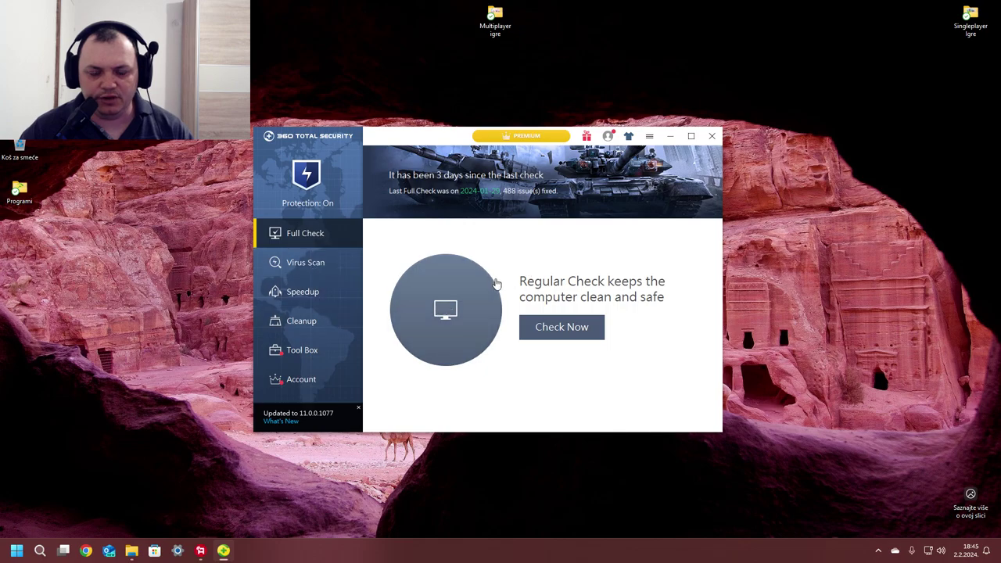
- Scan for duplicate files with Duplicate Cleaner from the Tool Box and review the duplicate audio files
{"action": "left_click", "coordinate": [302, 360]}
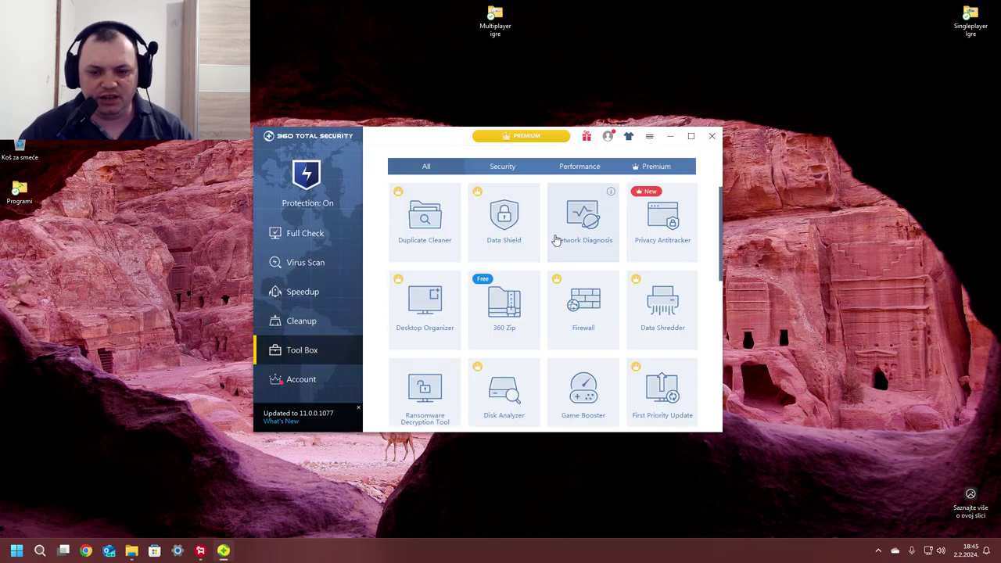
{"action": "scroll", "coordinate": [508, 223], "scroll_direction": "down", "scroll_amount": 8}
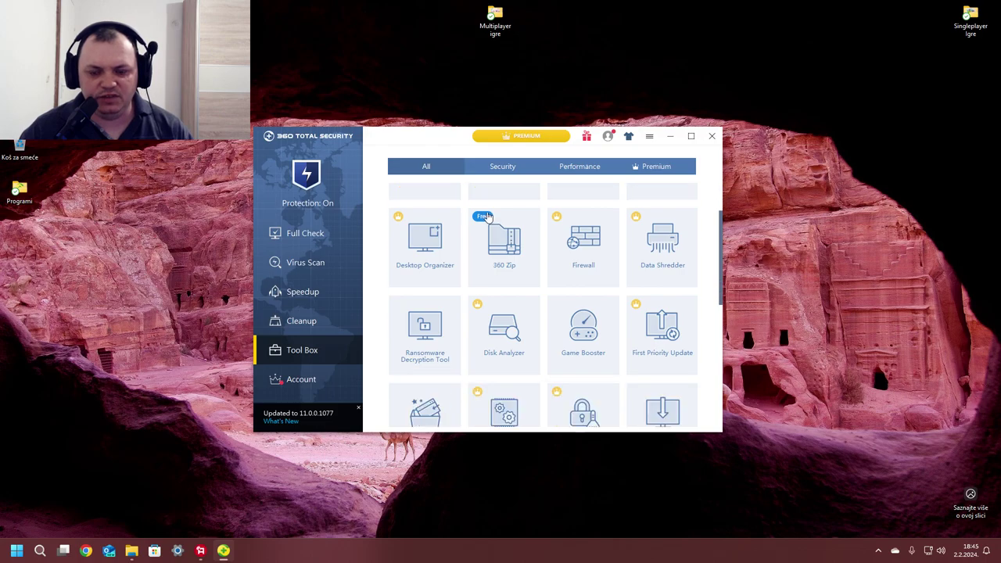
{"action": "scroll", "coordinate": [495, 218], "scroll_direction": "up", "scroll_amount": 8}
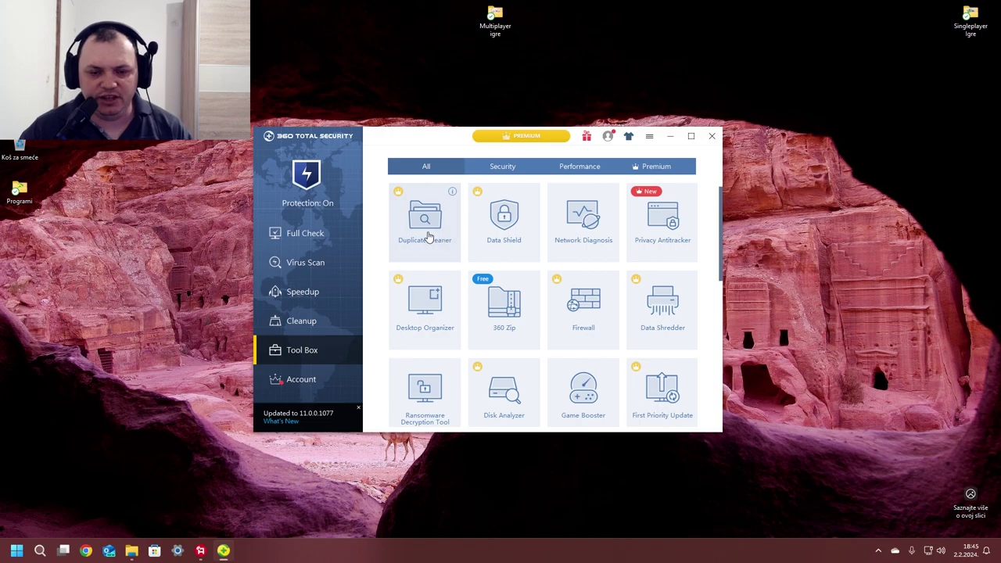
{"action": "left_click", "coordinate": [428, 237]}
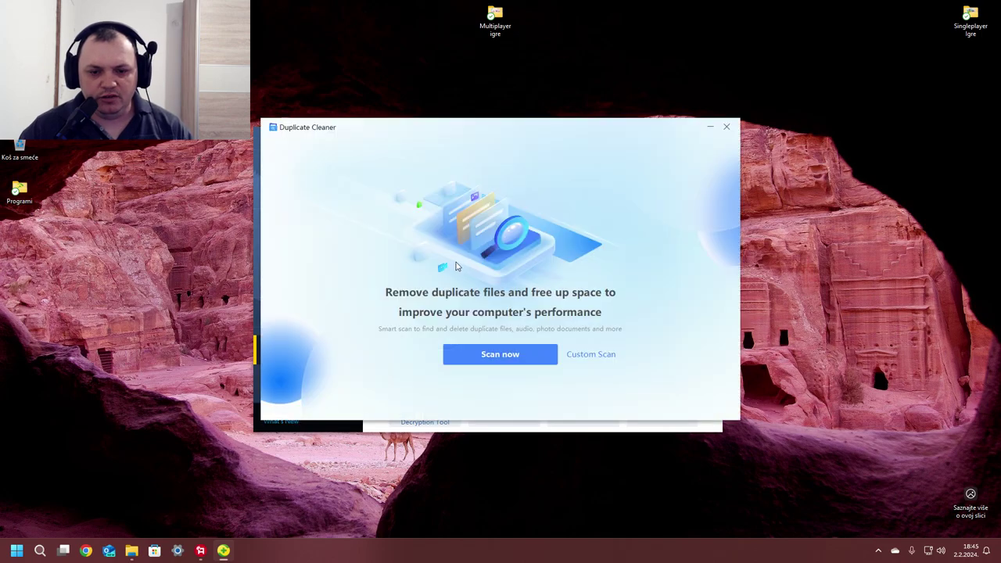
{"action": "left_click", "coordinate": [516, 355]}
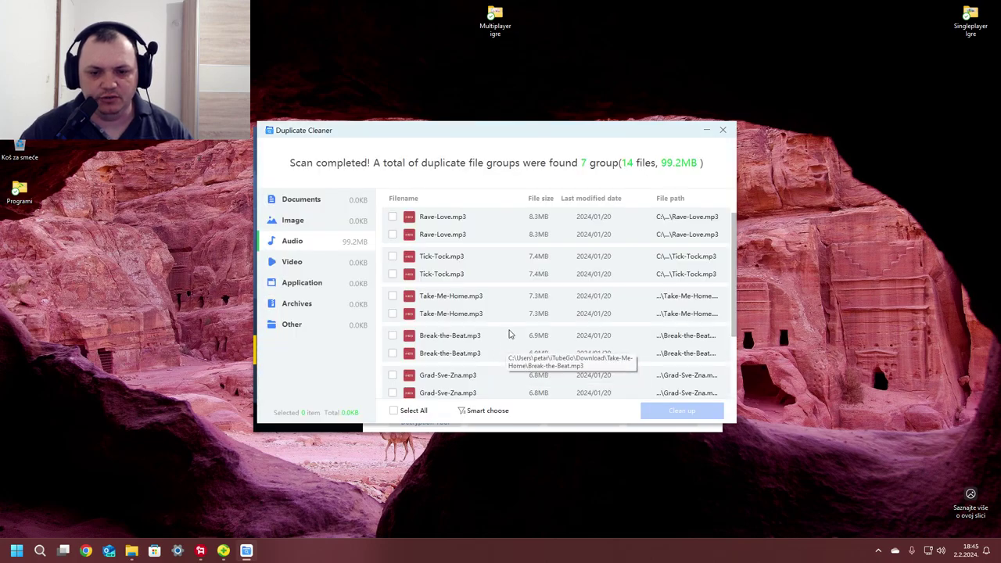
{"action": "scroll", "coordinate": [479, 306], "scroll_direction": "down", "scroll_amount": 3}
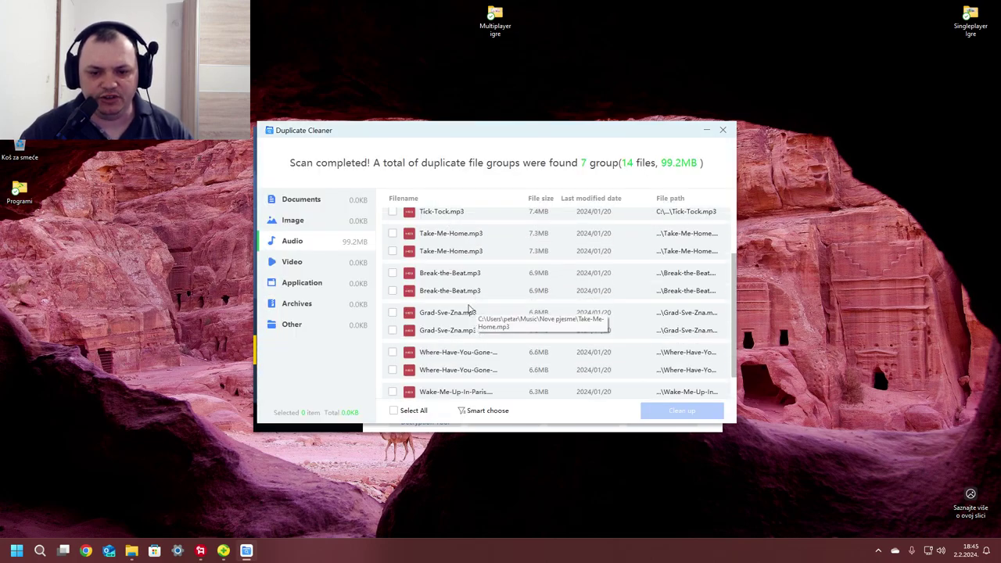
{"action": "scroll", "coordinate": [478, 306], "scroll_direction": "up", "scroll_amount": 3}
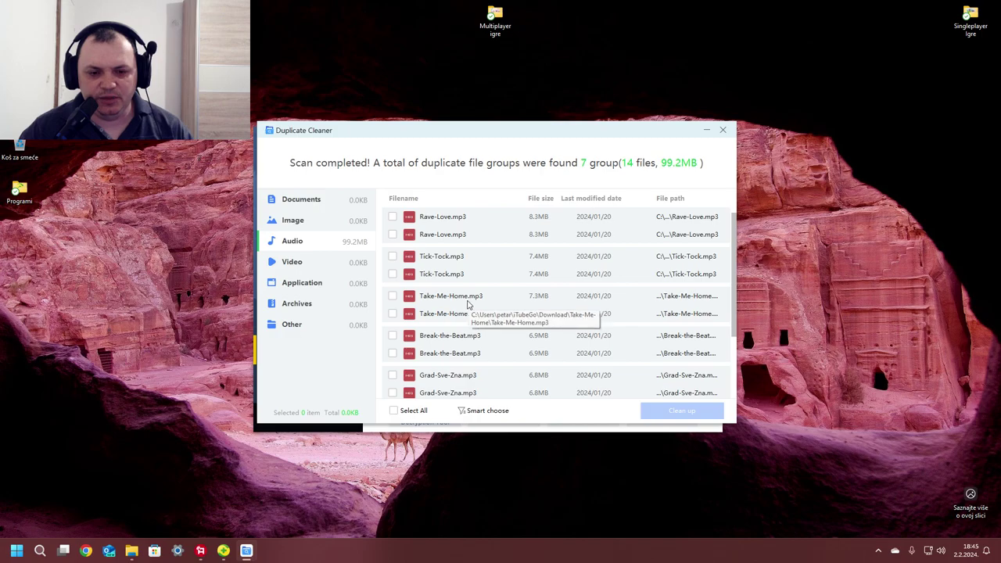
- Select the first copy in each pair of duplicate audio files, from Rave-Love.mp3 through the Wake-Me-Up-In-Paris file
{"action": "left_click", "coordinate": [392, 217]}
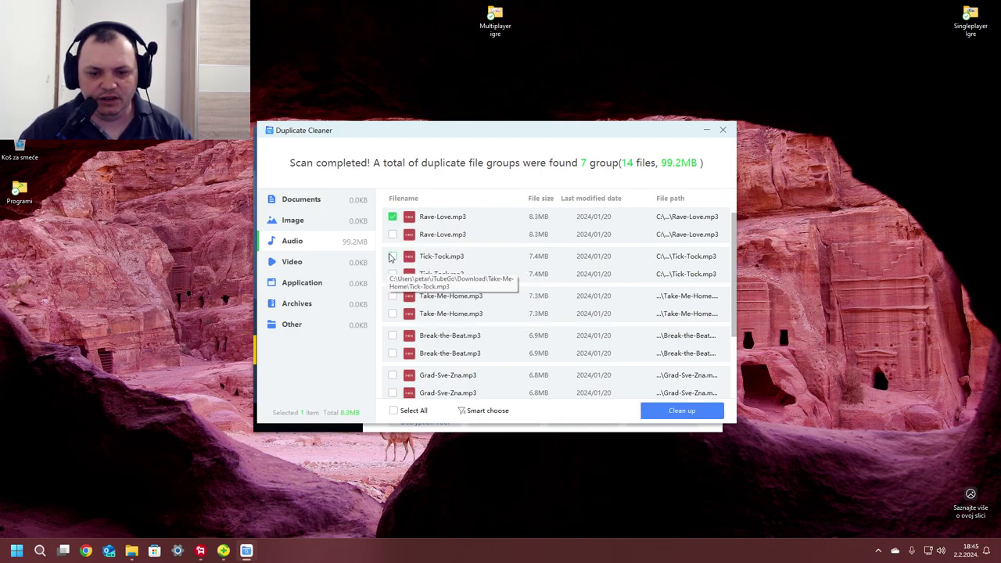
{"action": "left_click", "coordinate": [393, 256]}
{"action": "left_click", "coordinate": [393, 296]}
{"action": "left_click", "coordinate": [393, 335]}
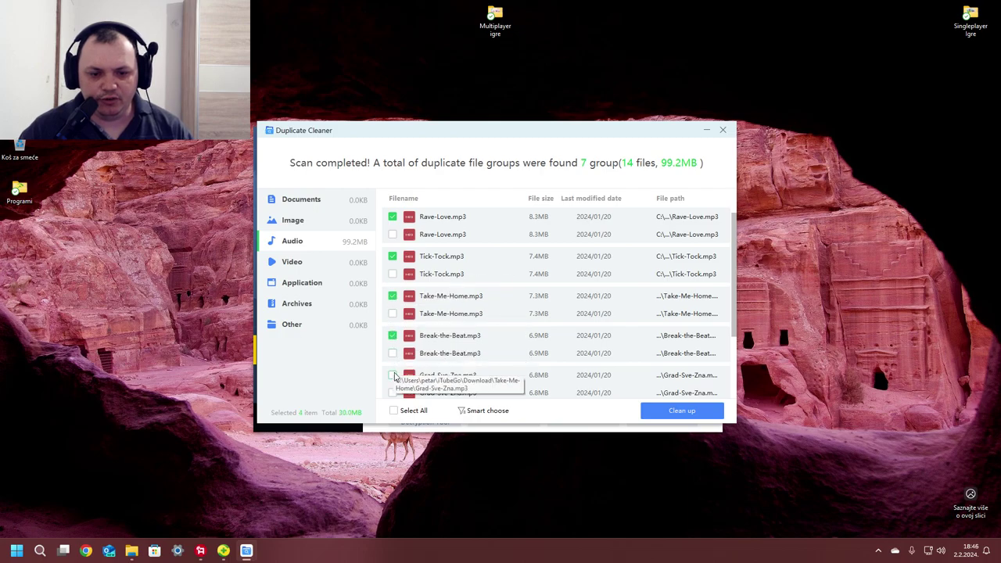
{"action": "scroll", "coordinate": [393, 335], "scroll_direction": "down", "scroll_amount": 1}
{"action": "left_click", "coordinate": [394, 332]}
{"action": "scroll", "coordinate": [394, 330], "scroll_direction": "down", "scroll_amount": 1}
{"action": "left_click", "coordinate": [392, 328]}
{"action": "left_click", "coordinate": [393, 368]}
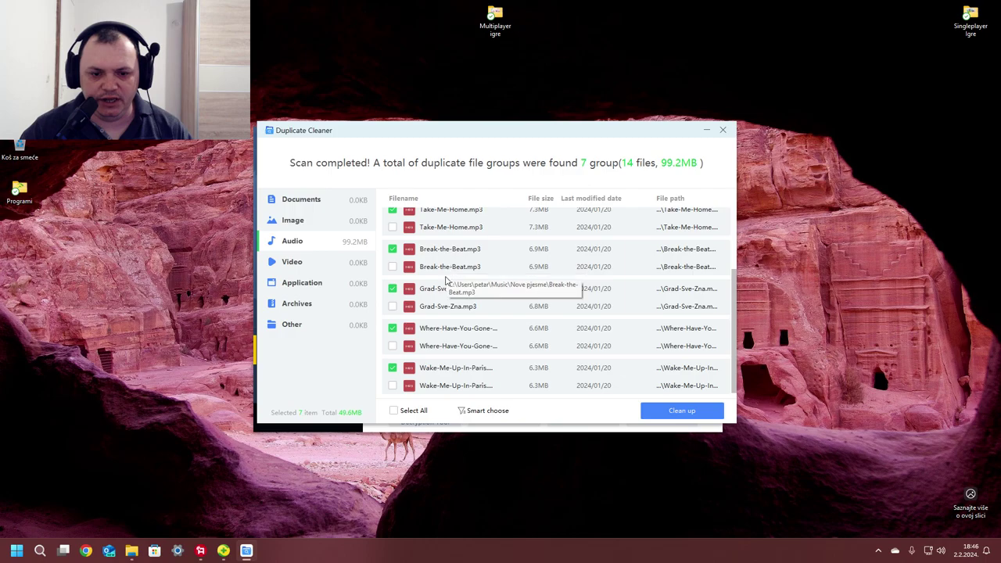
- Clean up the selected duplicate audio files, confirming the deletion, and close Duplicate Cleaner
{"action": "left_click", "coordinate": [688, 415]}
{"action": "left_click", "coordinate": [607, 380]}
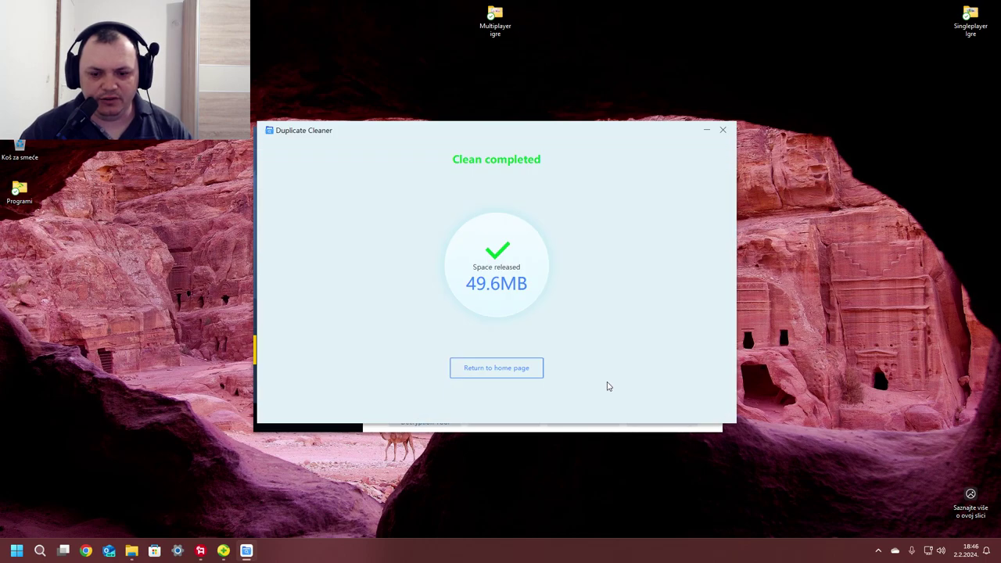
{"action": "left_click", "coordinate": [525, 372]}
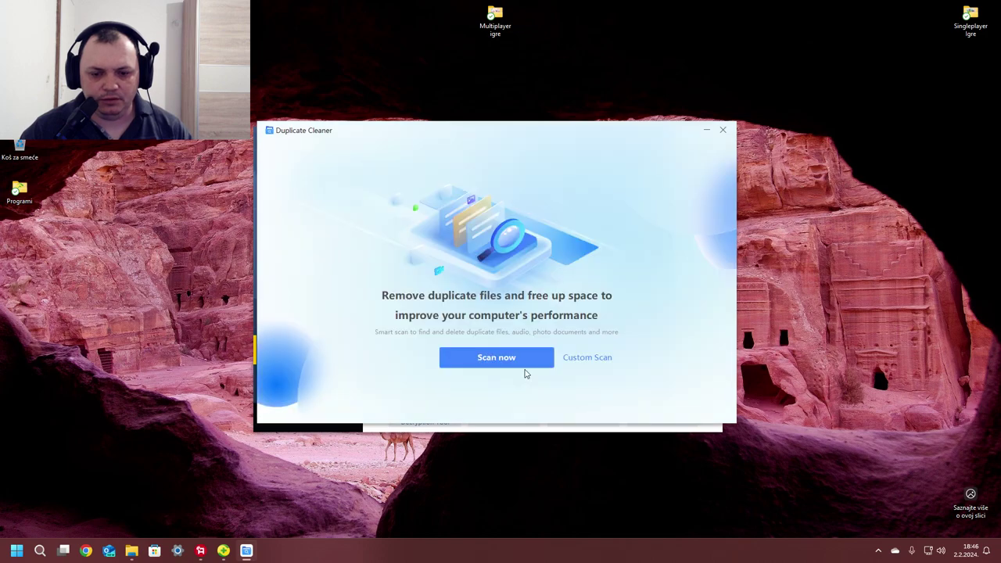
{"action": "left_click", "coordinate": [727, 131]}
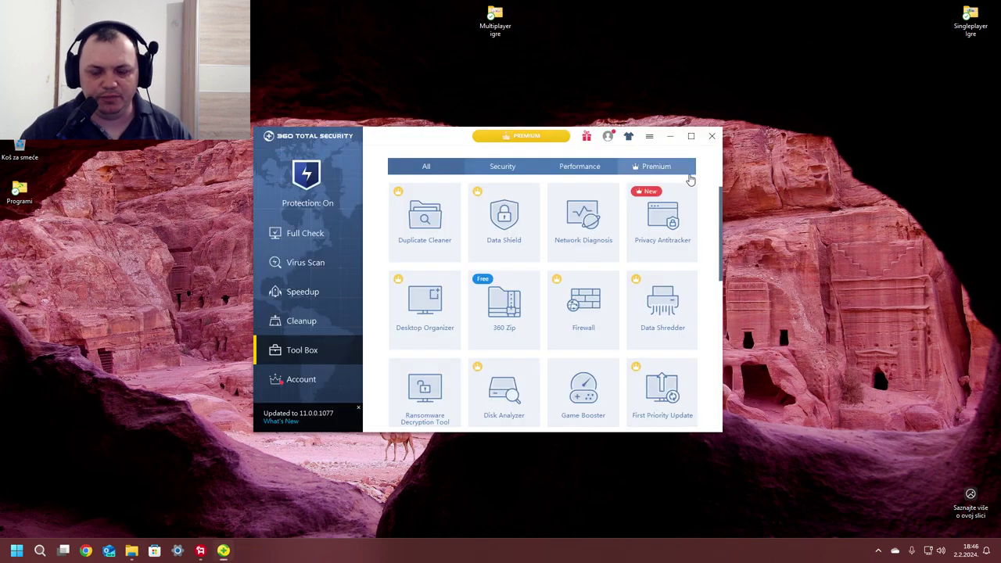
- View the Data Shield tool, close it, and look through the remaining tools in the Tool Box
{"action": "left_click", "coordinate": [505, 219]}
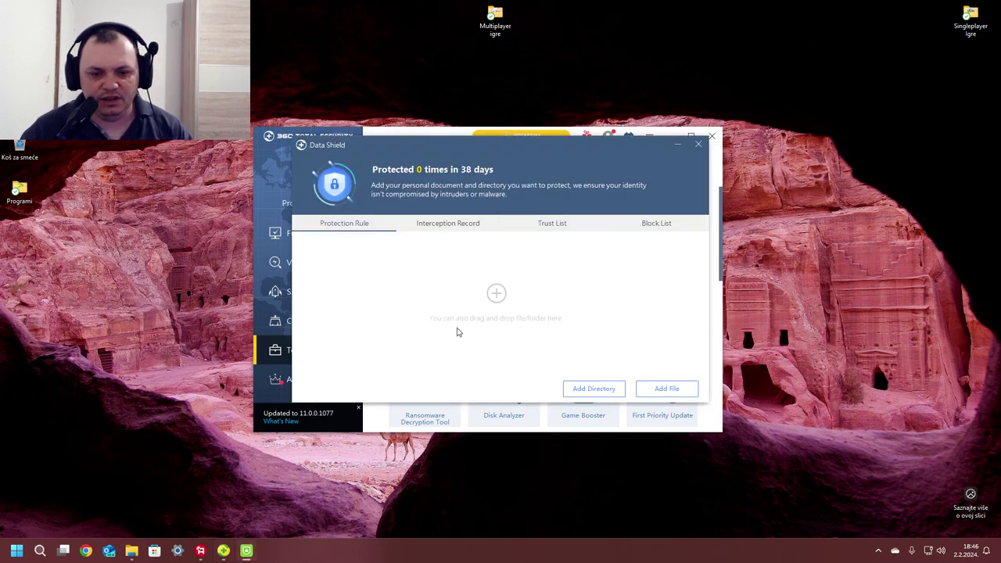
{"action": "left_click", "coordinate": [699, 144]}
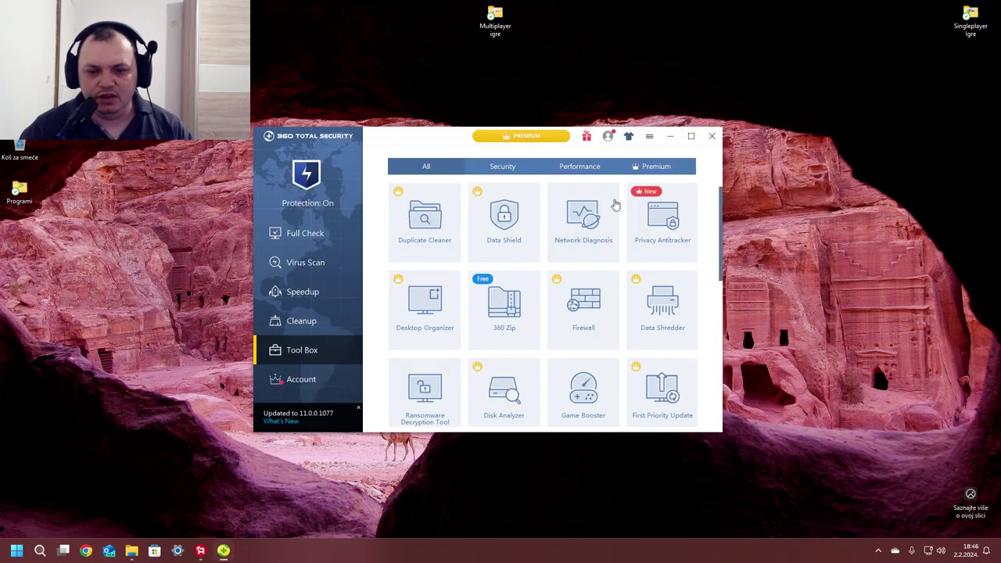
{"action": "scroll", "coordinate": [569, 222], "scroll_direction": "down", "scroll_amount": 1}
{"action": "scroll", "coordinate": [567, 220], "scroll_direction": "up", "scroll_amount": 1}
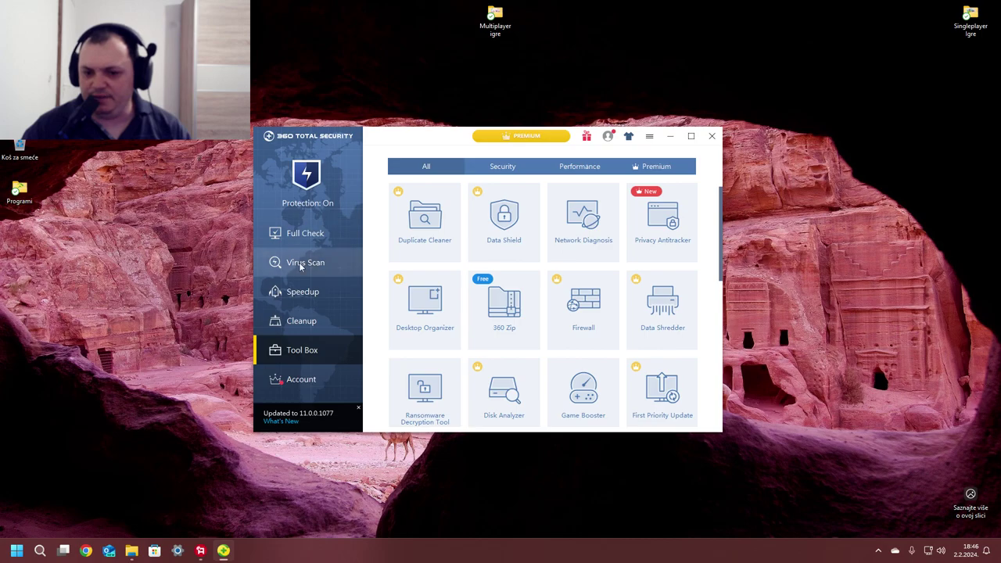
{"action": "scroll", "coordinate": [512, 269], "scroll_direction": "down", "scroll_amount": 1}
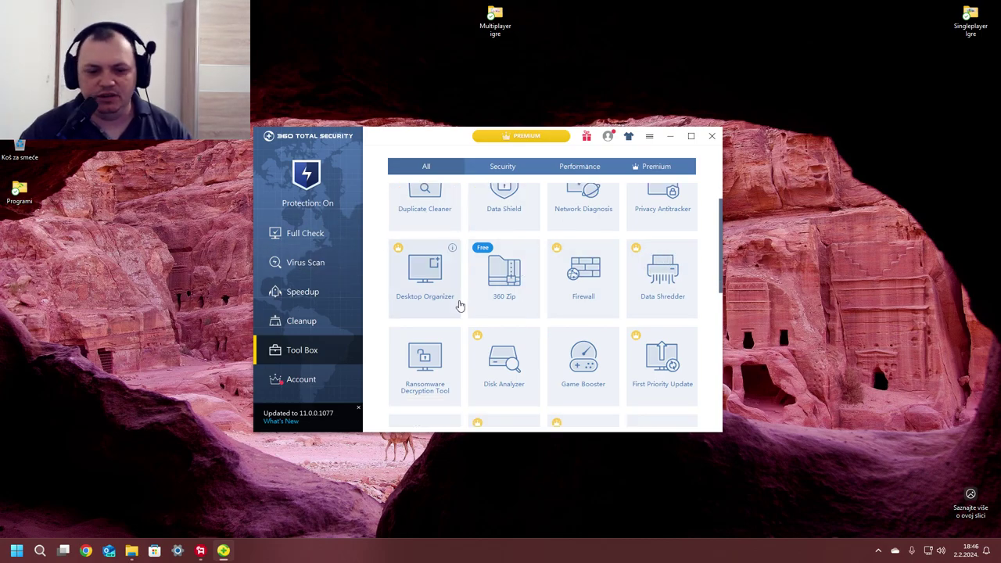
{"action": "scroll", "coordinate": [410, 332], "scroll_direction": "down", "scroll_amount": 1}
{"action": "scroll", "coordinate": [516, 332], "scroll_direction": "up", "scroll_amount": 2}
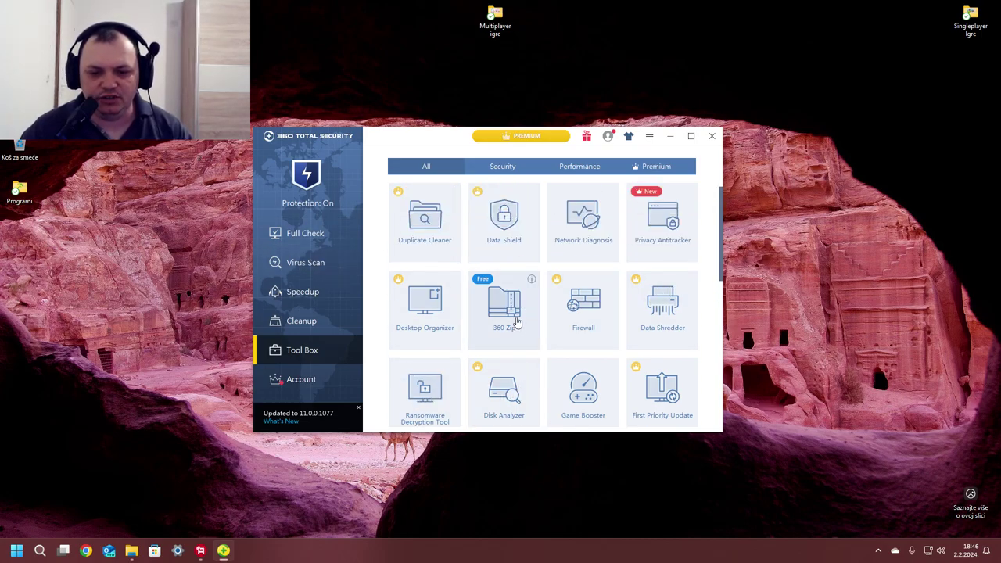
{"action": "scroll", "coordinate": [633, 258], "scroll_direction": "down", "scroll_amount": 4}
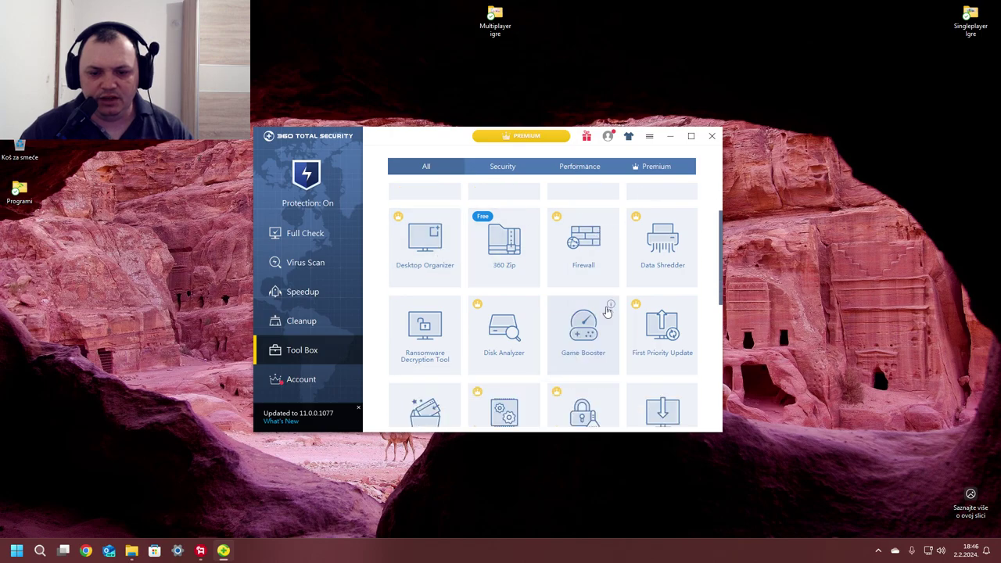
{"action": "scroll", "coordinate": [442, 309], "scroll_direction": "down", "scroll_amount": 2}
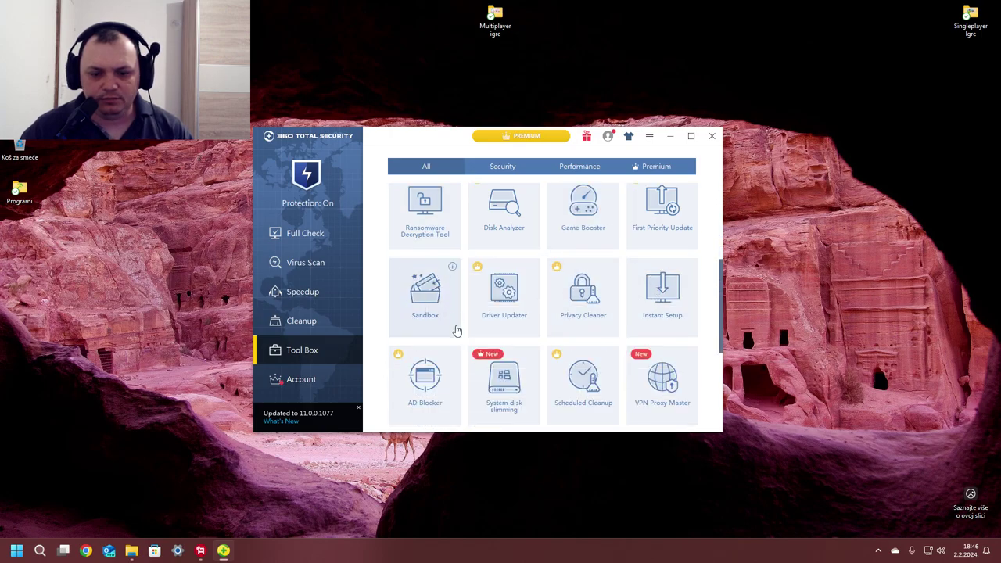
{"action": "scroll", "coordinate": [641, 329], "scroll_direction": "down", "scroll_amount": 2}
{"action": "scroll", "coordinate": [653, 285], "scroll_direction": "down", "scroll_amount": 2}
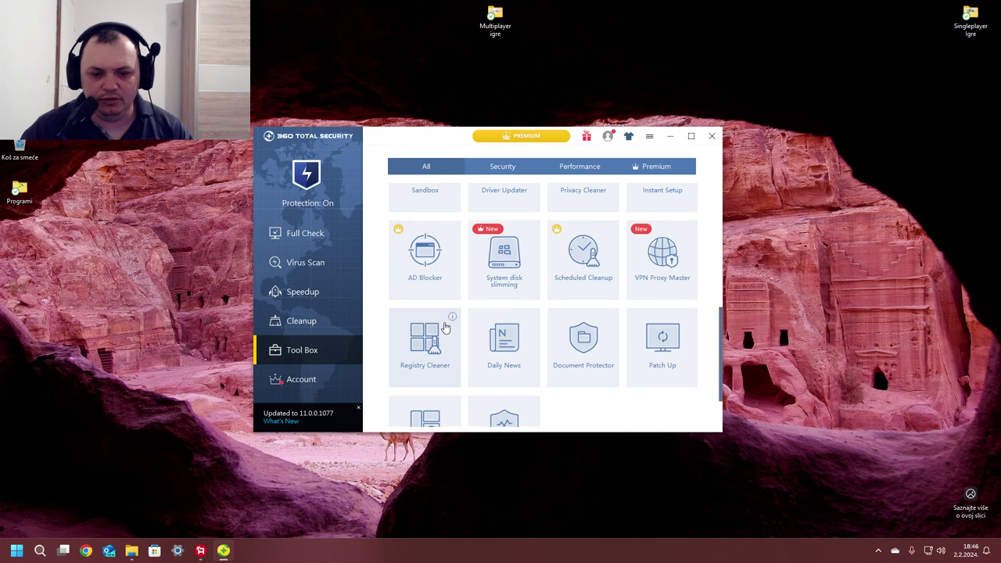
{"action": "scroll", "coordinate": [606, 353], "scroll_direction": "down", "scroll_amount": 2}
{"action": "scroll", "coordinate": [493, 336], "scroll_direction": "up", "scroll_amount": 3}
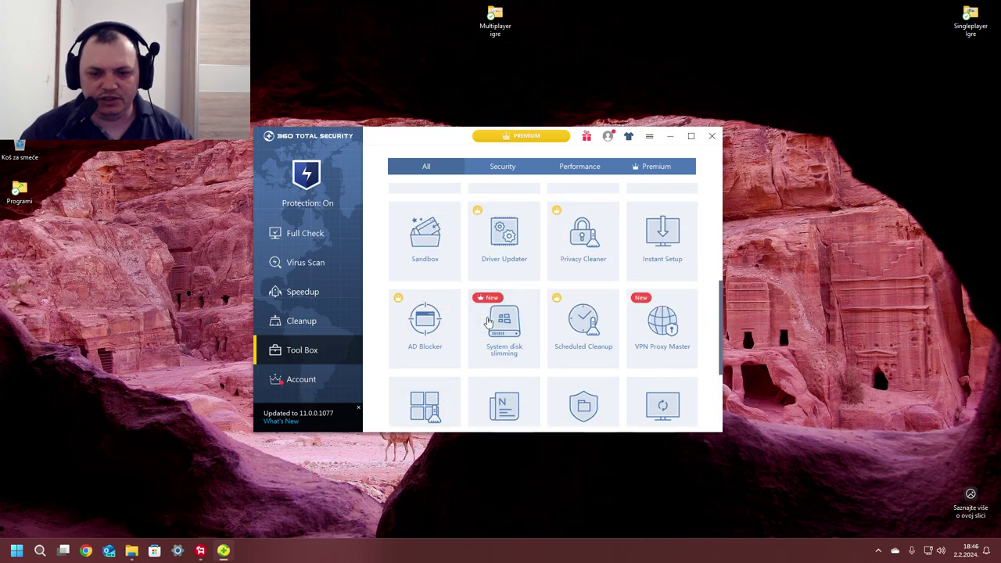
- Open Driver Updater, review its lists of updatable and up-to-date drivers, and close it together with 360 Total Security
{"action": "left_click", "coordinate": [512, 317]}
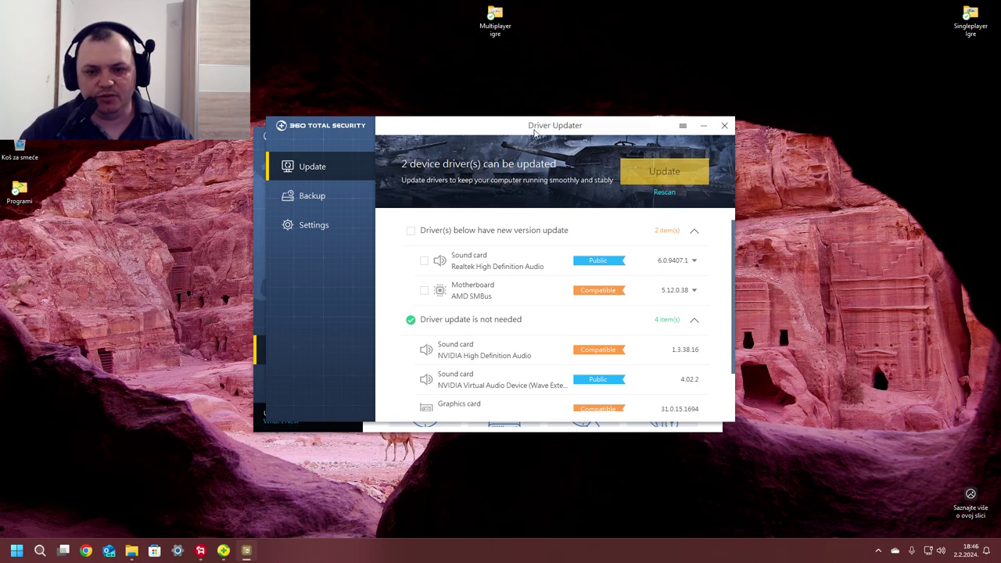
{"action": "left_click_drag", "start_coordinate": [535, 133], "coordinate": [529, 132]}
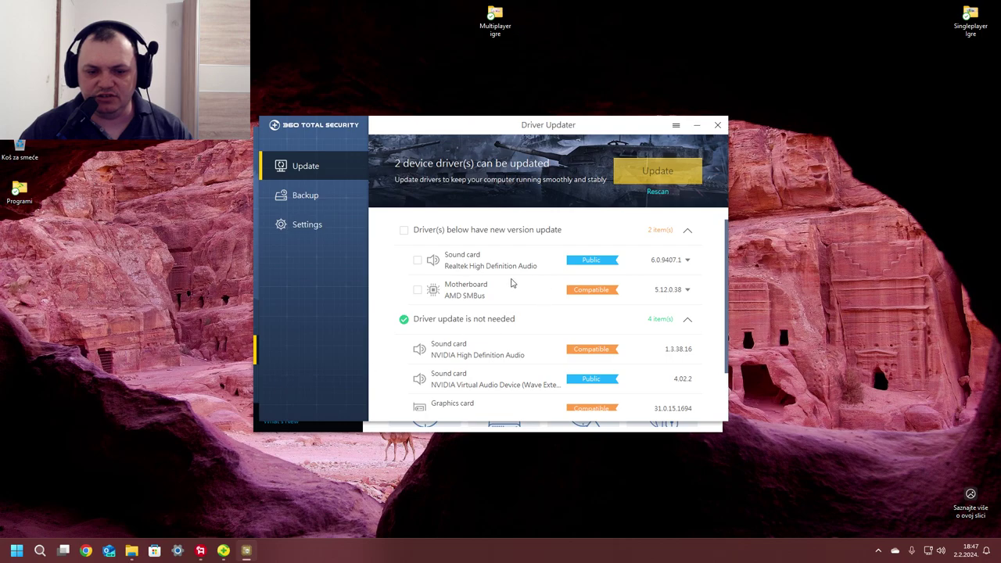
{"action": "scroll", "coordinate": [512, 283], "scroll_direction": "down", "scroll_amount": 1}
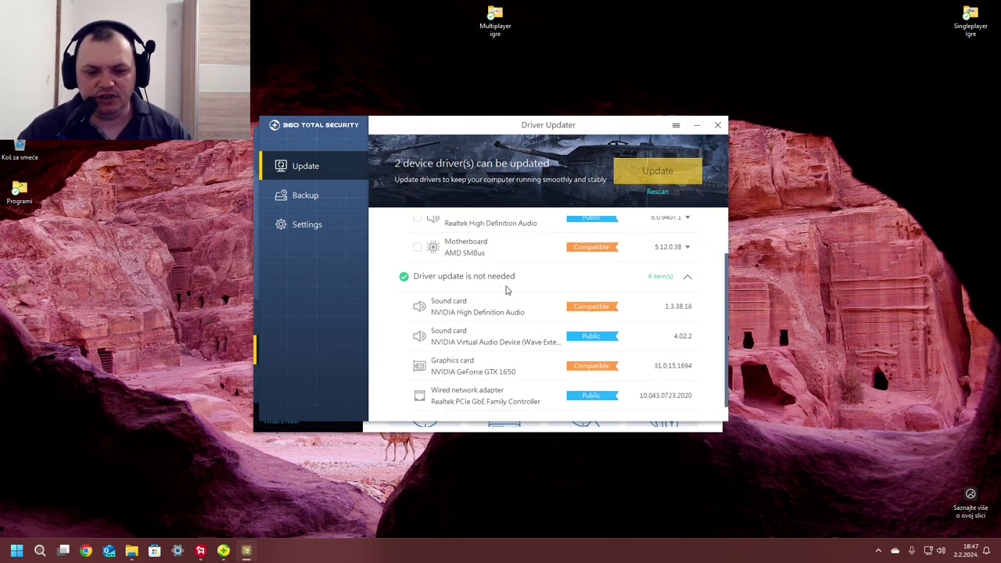
{"action": "scroll", "coordinate": [469, 273], "scroll_direction": "up", "scroll_amount": 1}
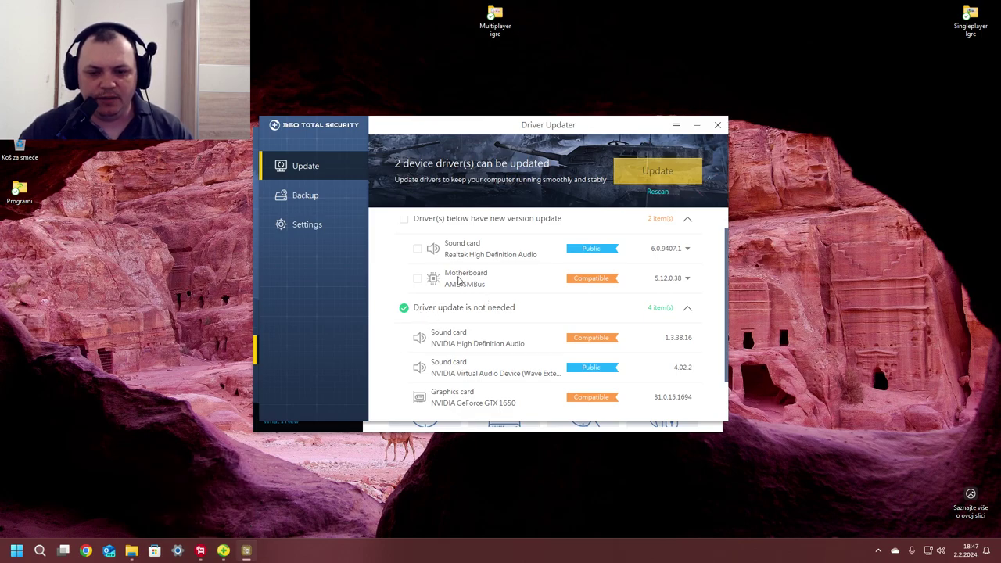
{"action": "scroll", "coordinate": [458, 280], "scroll_direction": "up", "scroll_amount": 1}
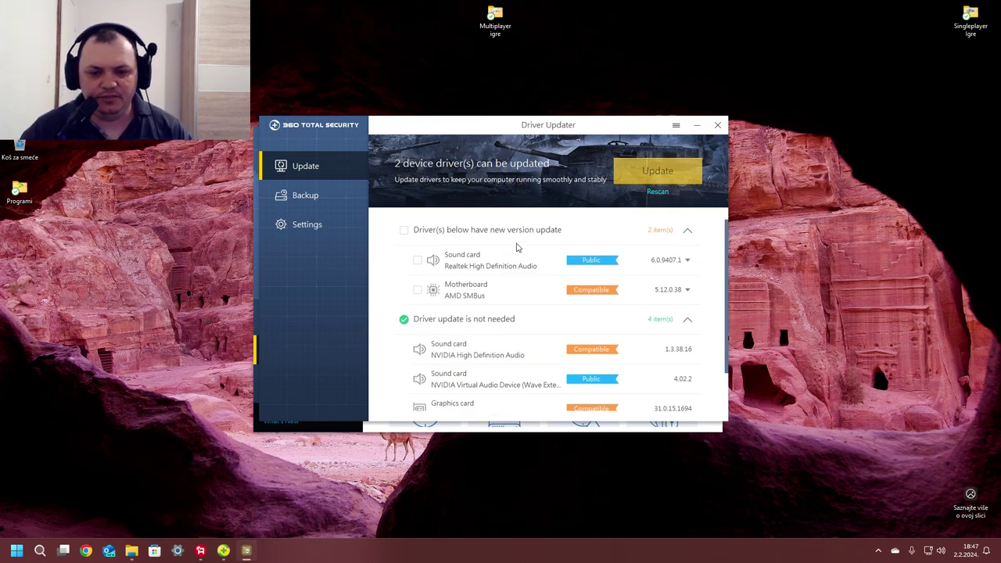
{"action": "left_click", "coordinate": [717, 125]}
{"action": "left_click", "coordinate": [712, 136]}
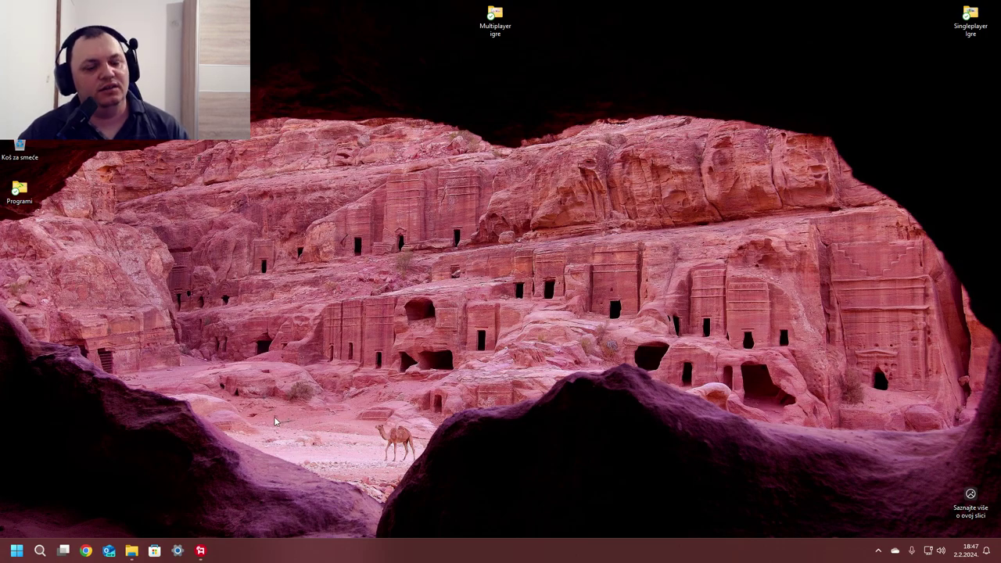
- Open Chrome and look through the bookmarks in the Preuzimanje sadržaja folder
{"action": "left_click", "coordinate": [86, 551]}
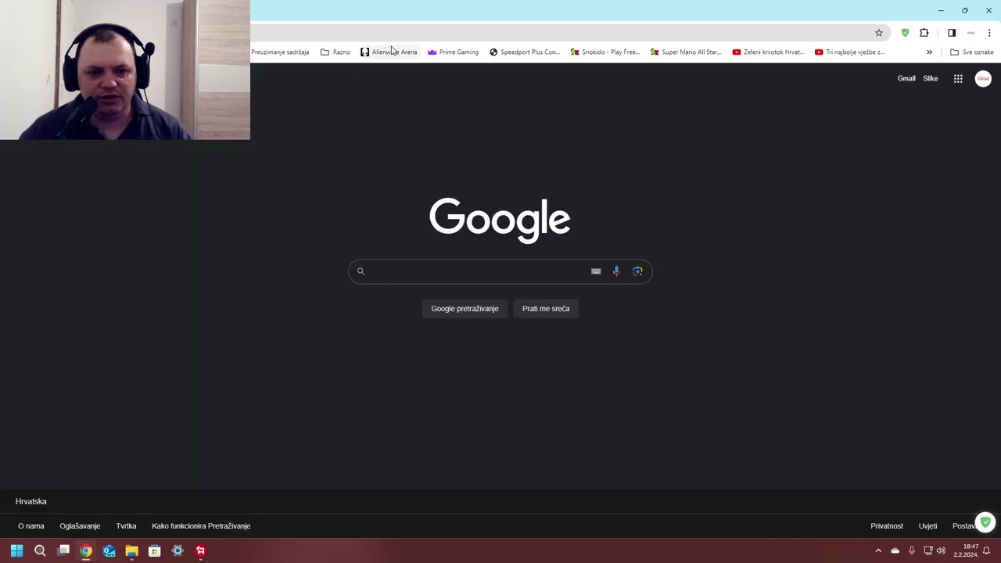
{"action": "left_click", "coordinate": [294, 54]}
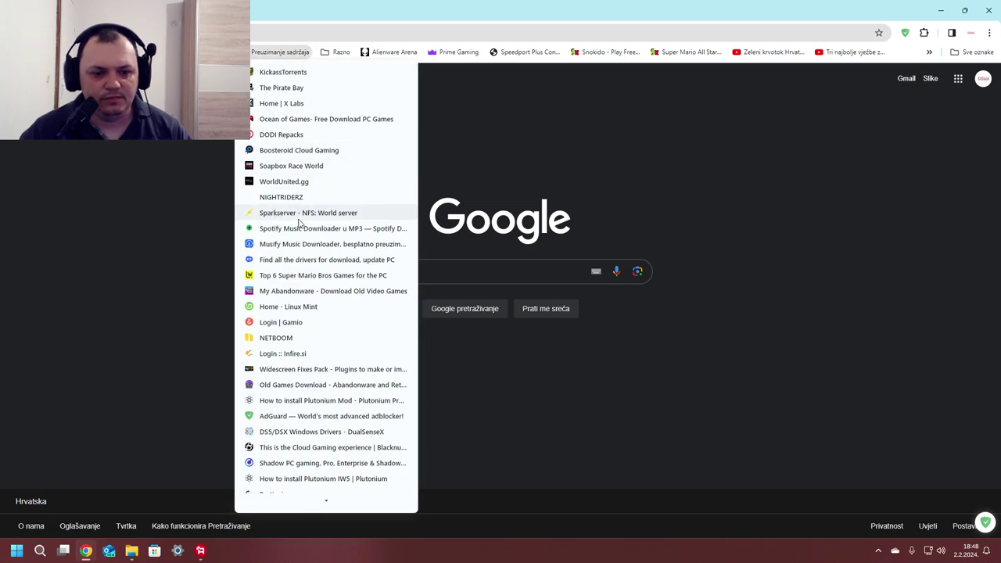
{"action": "scroll", "coordinate": [306, 324], "scroll_direction": "down", "scroll_amount": 3}
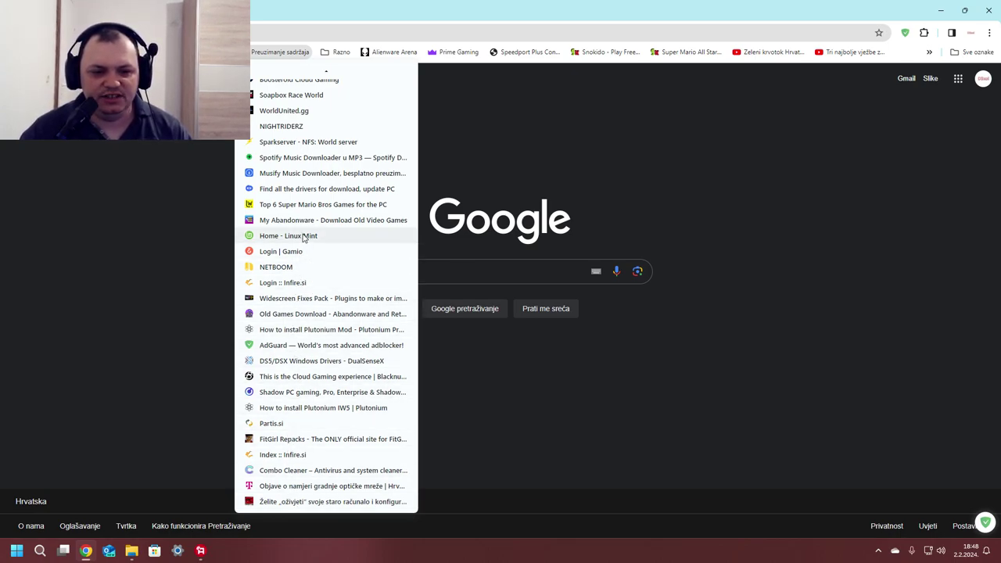
{"action": "scroll", "coordinate": [305, 188], "scroll_direction": "up", "scroll_amount": 1}
{"action": "scroll", "coordinate": [305, 188], "scroll_direction": "up", "scroll_amount": 3}
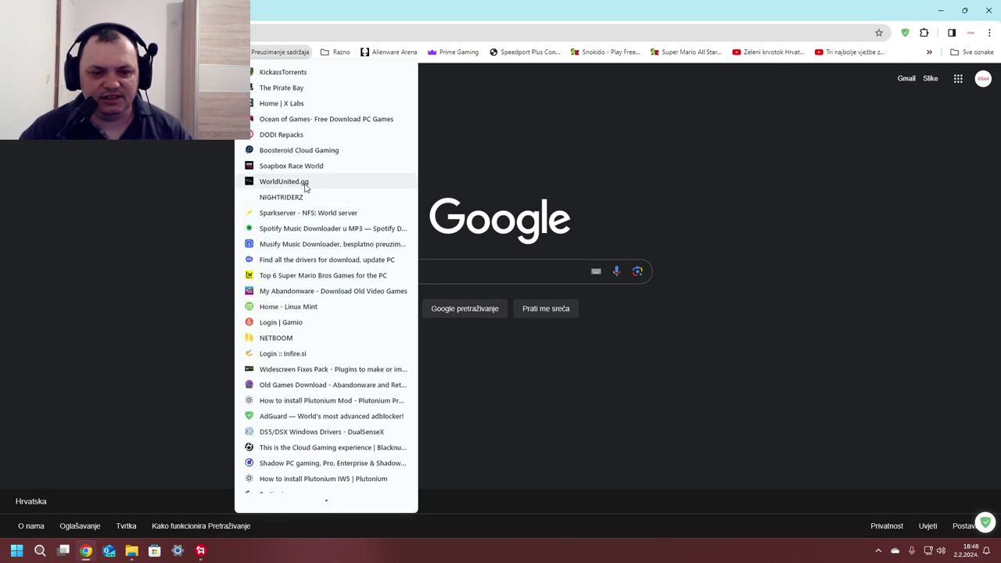
{"action": "left_click", "coordinate": [504, 150]}
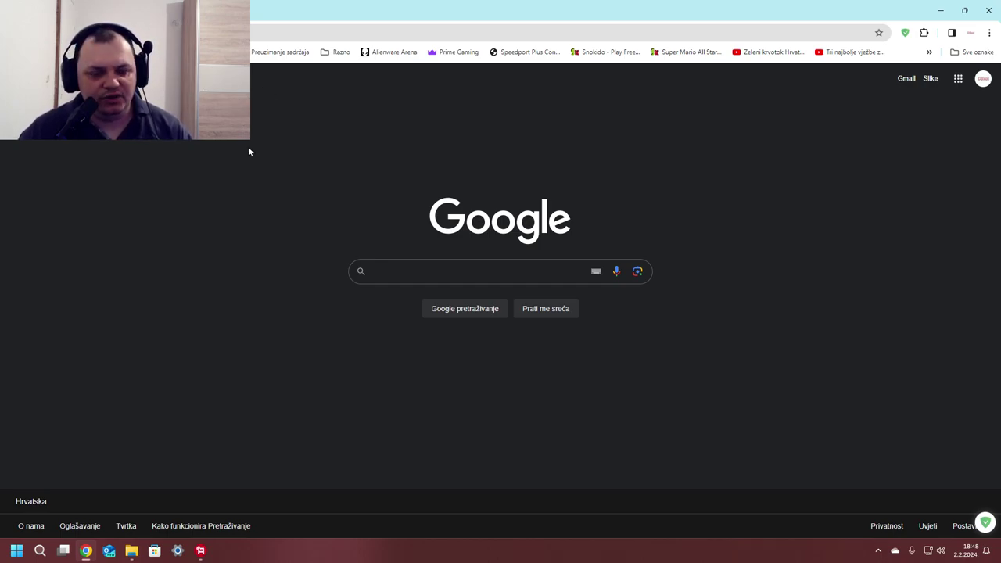
- Search Google for "pc chip" and open the PC CHIP: PORTAL website from the results
{"action": "left_click", "coordinate": [473, 271]}
{"action": "type", "text": "pc"}
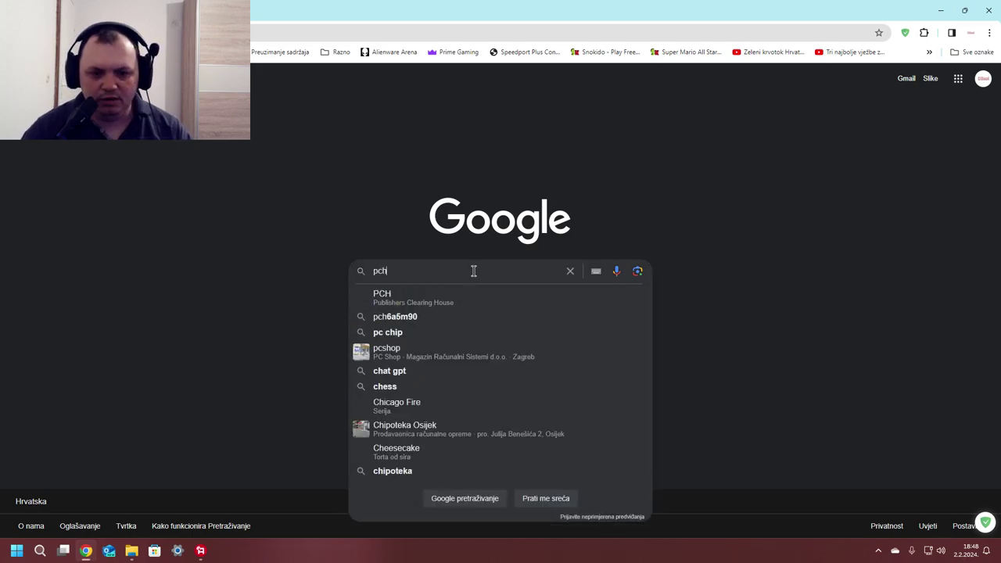
{"action": "type", "text": " chip"}
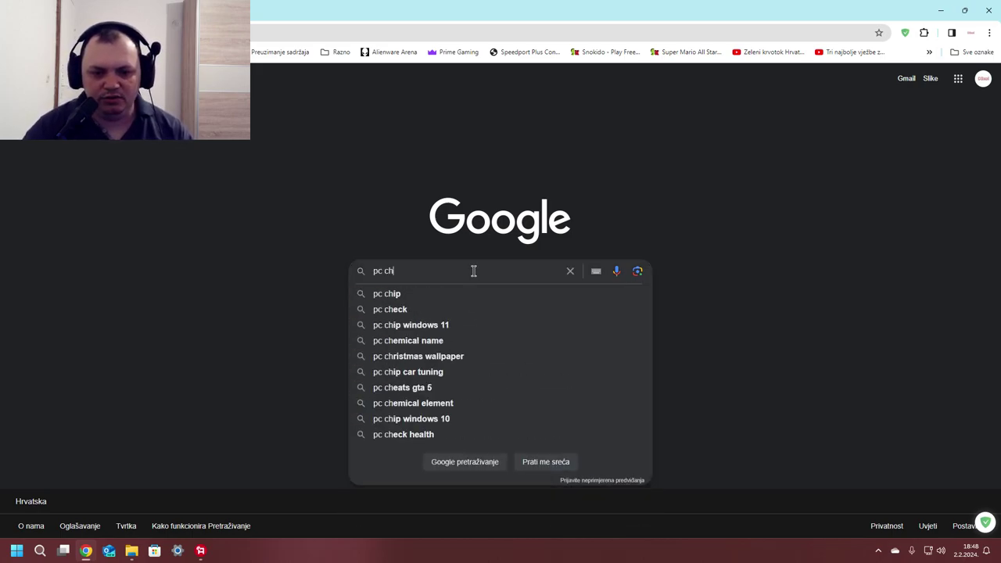
{"action": "key", "text": "Return"}
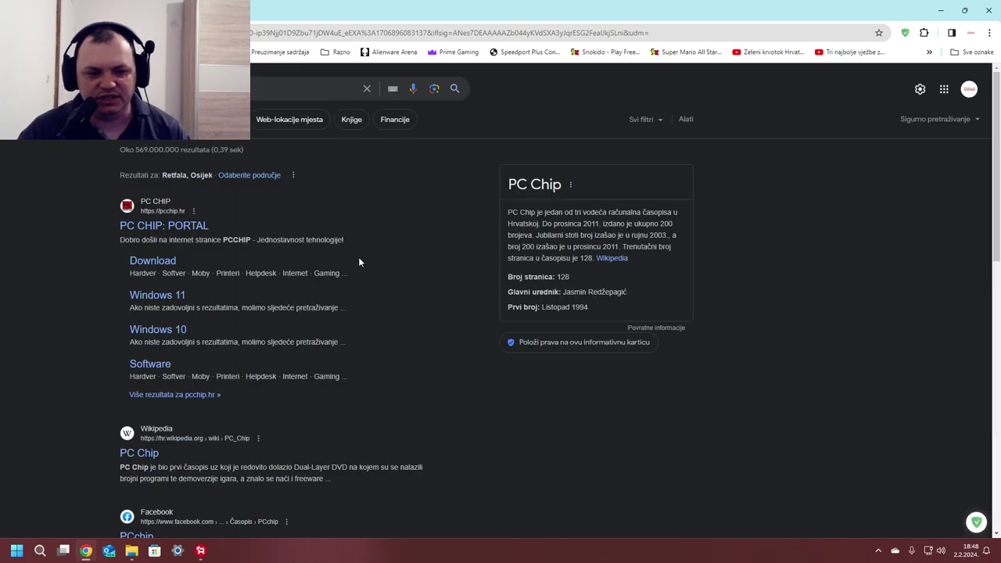
{"action": "left_click", "coordinate": [200, 239]}
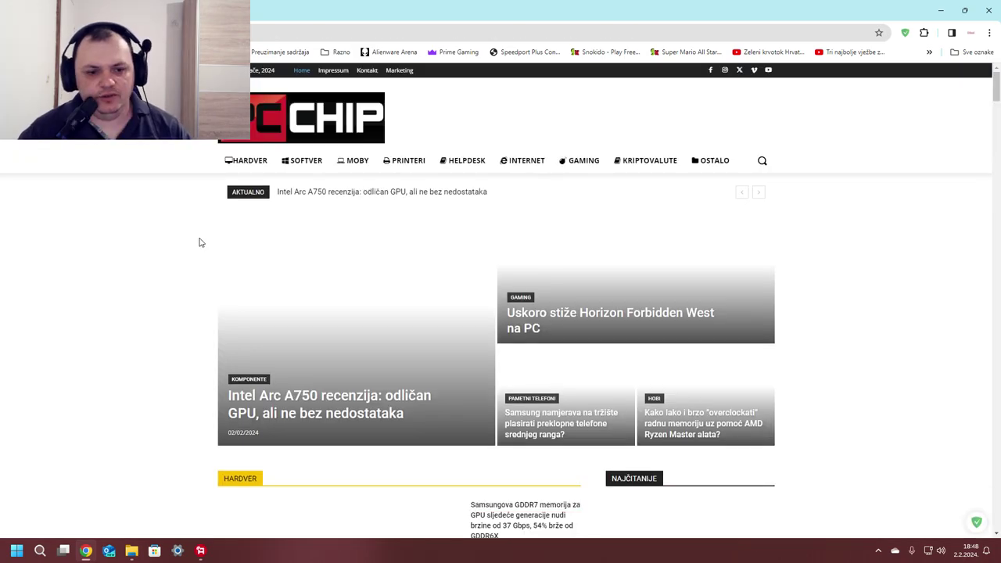
- Skim the PC Chip home page and search the site for "driver update"
{"action": "scroll", "coordinate": [156, 239], "scroll_direction": "down", "scroll_amount": 2}
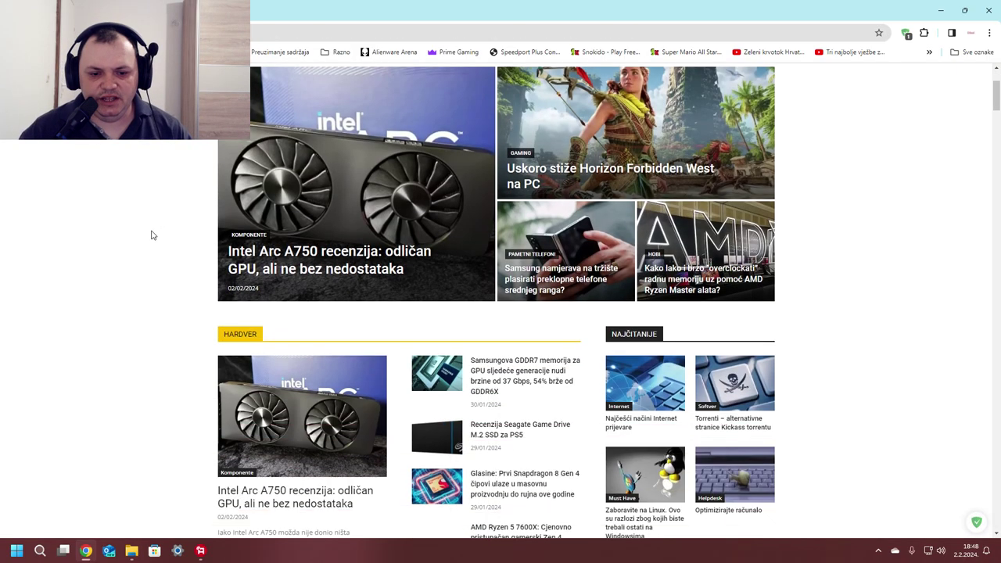
{"action": "scroll", "coordinate": [311, 175], "scroll_direction": "up", "scroll_amount": 2}
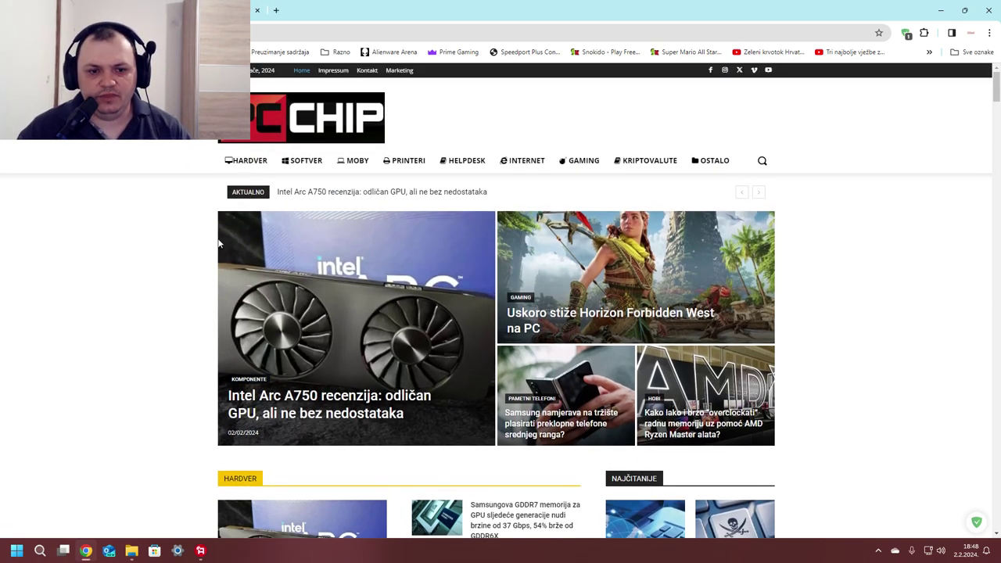
{"action": "left_click", "coordinate": [762, 163]}
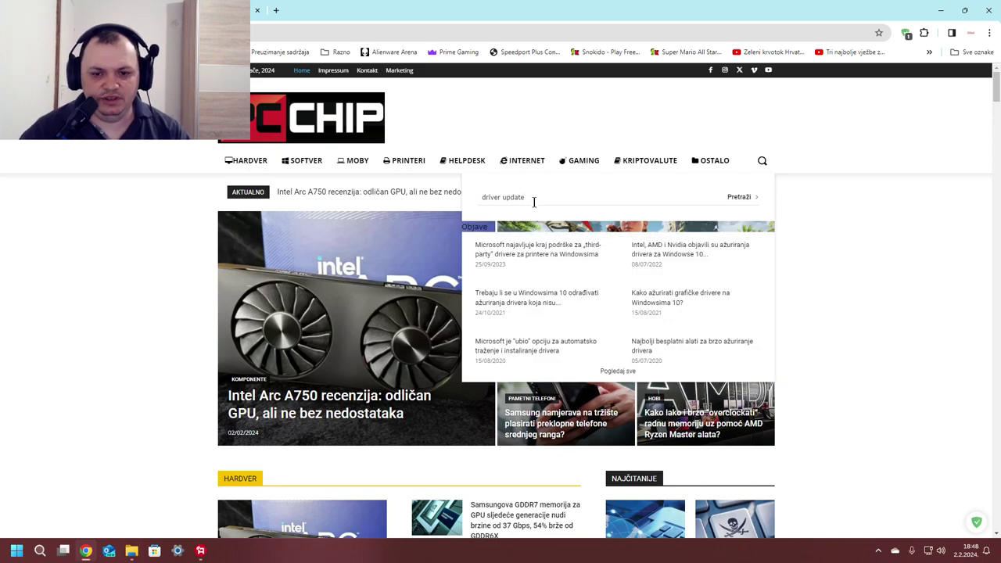
{"action": "key", "text": "Return"}
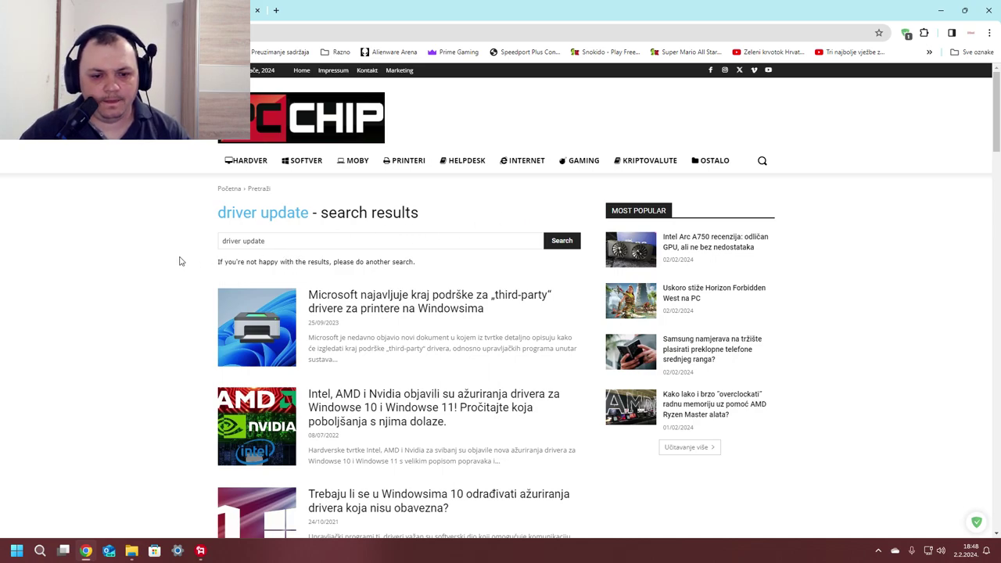
- Look through the "driver update" search results for articles and free tools about updating drivers
{"action": "scroll", "coordinate": [114, 264], "scroll_direction": "down", "scroll_amount": 2}
{"action": "scroll", "coordinate": [114, 264], "scroll_direction": "down", "scroll_amount": 1}
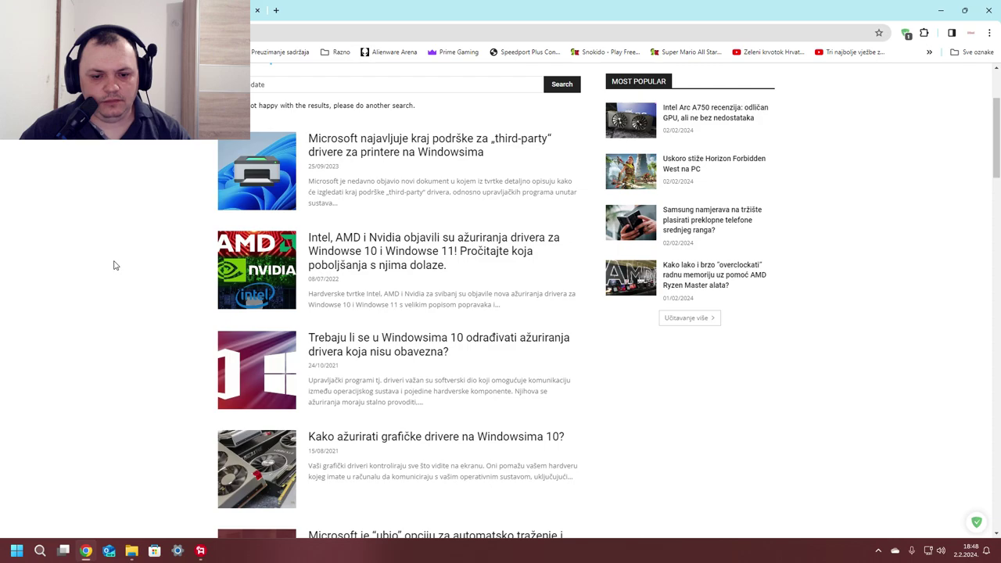
{"action": "scroll", "coordinate": [422, 313], "scroll_direction": "down", "scroll_amount": 1}
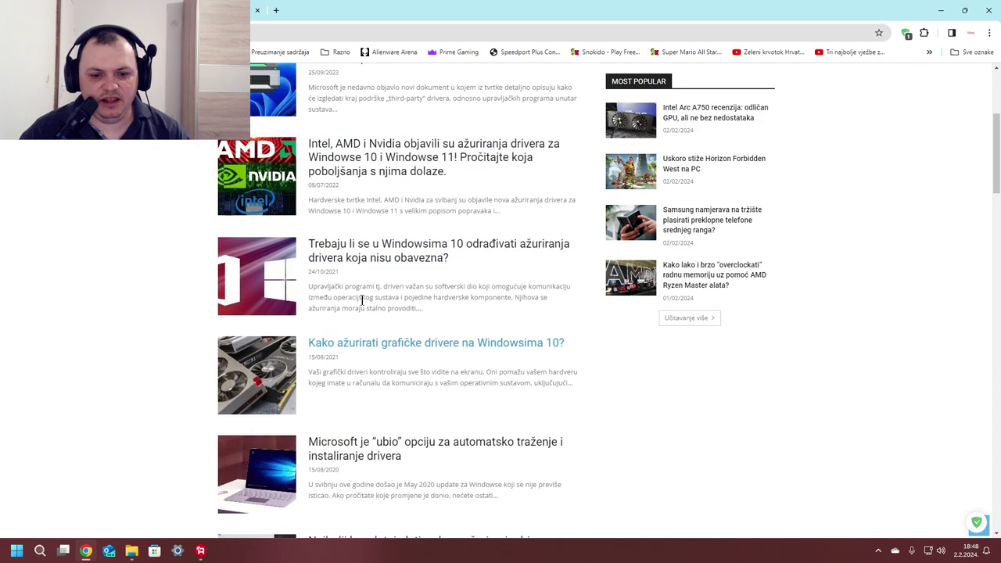
{"action": "scroll", "coordinate": [361, 300], "scroll_direction": "up", "scroll_amount": 2}
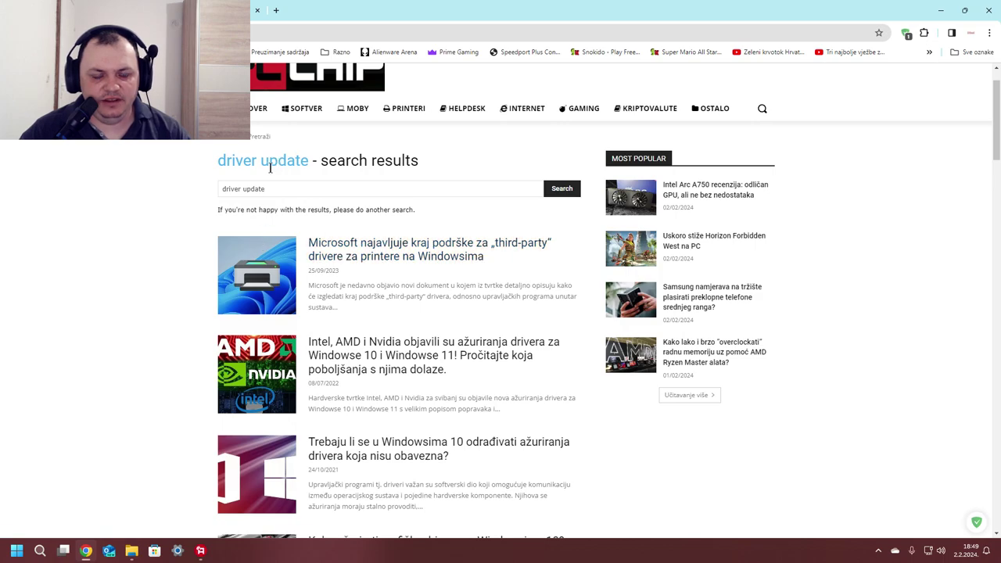
{"action": "scroll", "coordinate": [219, 184], "scroll_direction": "up", "scroll_amount": 1}
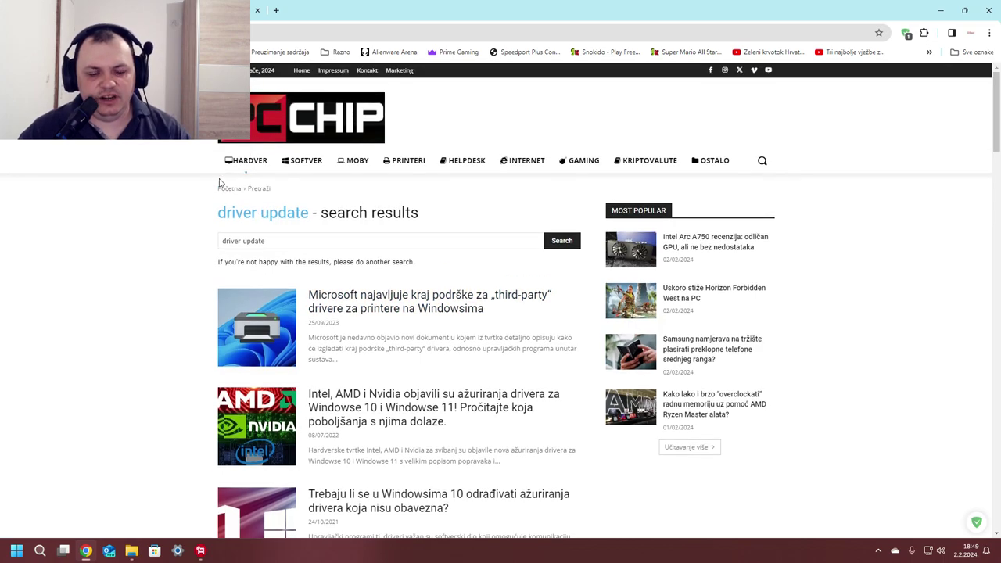
{"action": "scroll", "coordinate": [161, 192], "scroll_direction": "down", "scroll_amount": 5}
{"action": "scroll", "coordinate": [161, 190], "scroll_direction": "down", "scroll_amount": 3}
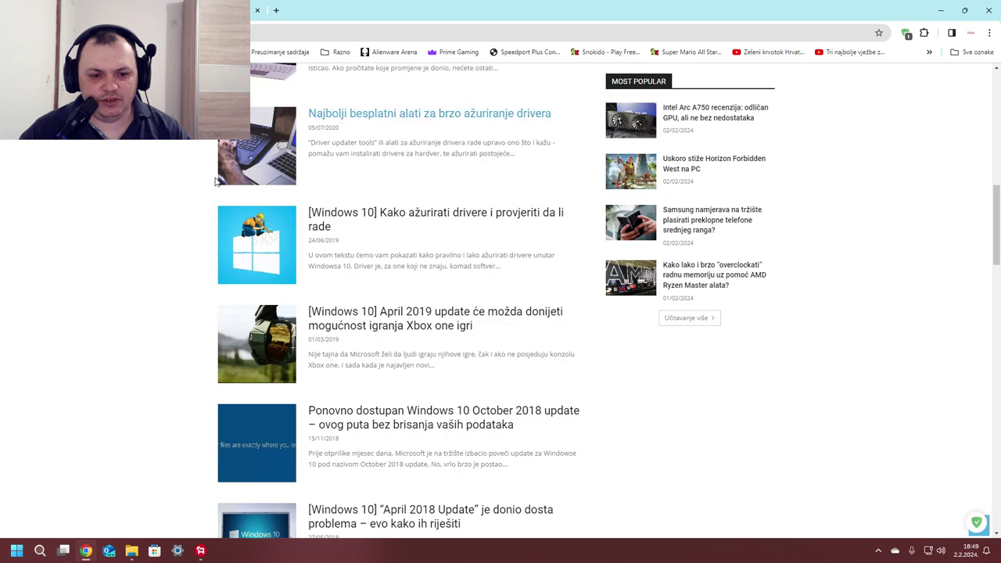
{"action": "scroll", "coordinate": [195, 179], "scroll_direction": "up", "scroll_amount": 5}
{"action": "scroll", "coordinate": [179, 163], "scroll_direction": "up", "scroll_amount": 2}
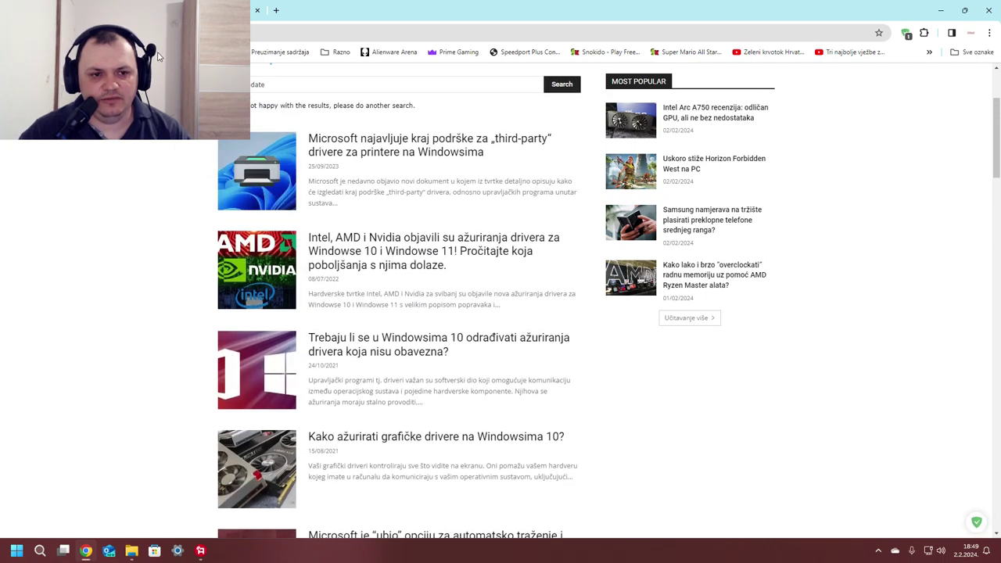